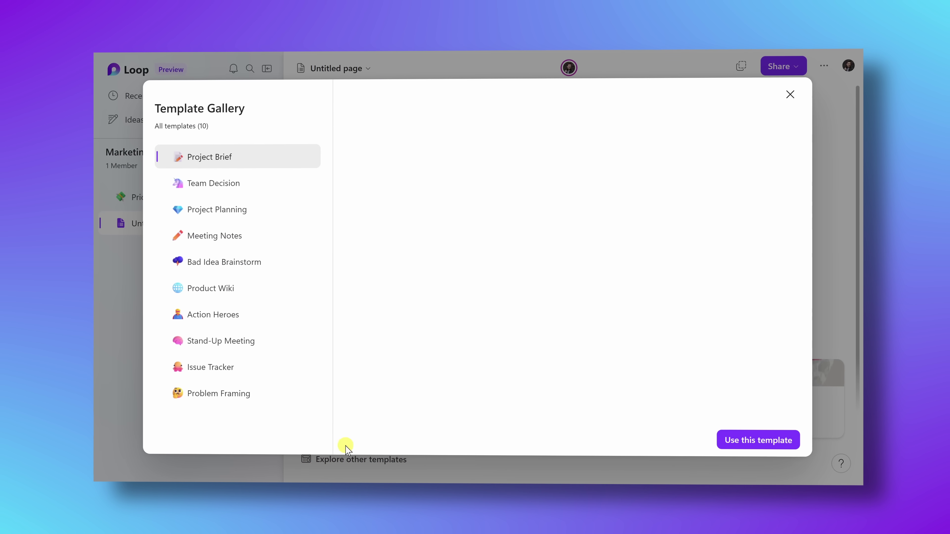
Preview the Team Decision template in the gallery and scroll through its layout.
click(244, 185)
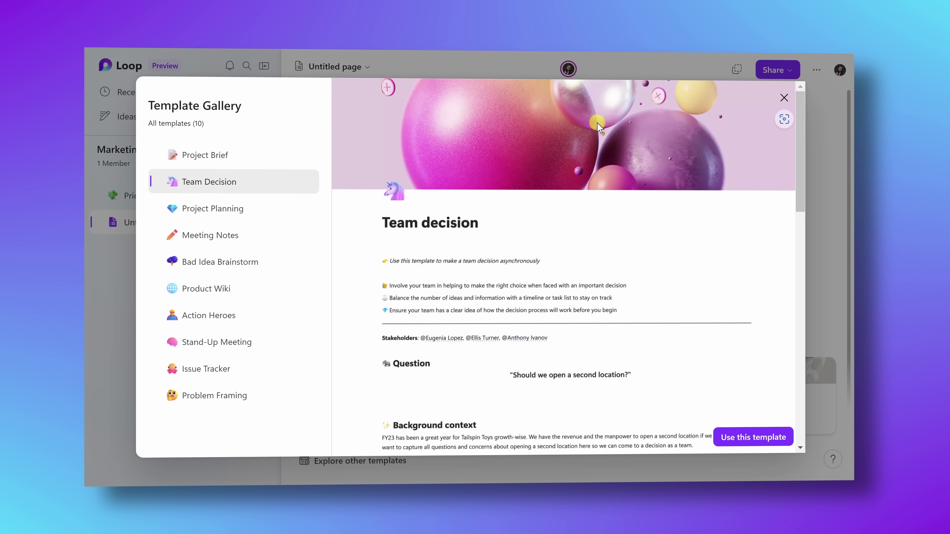
scroll(615, 212, down, 15)
scroll(598, 289, up, 13)
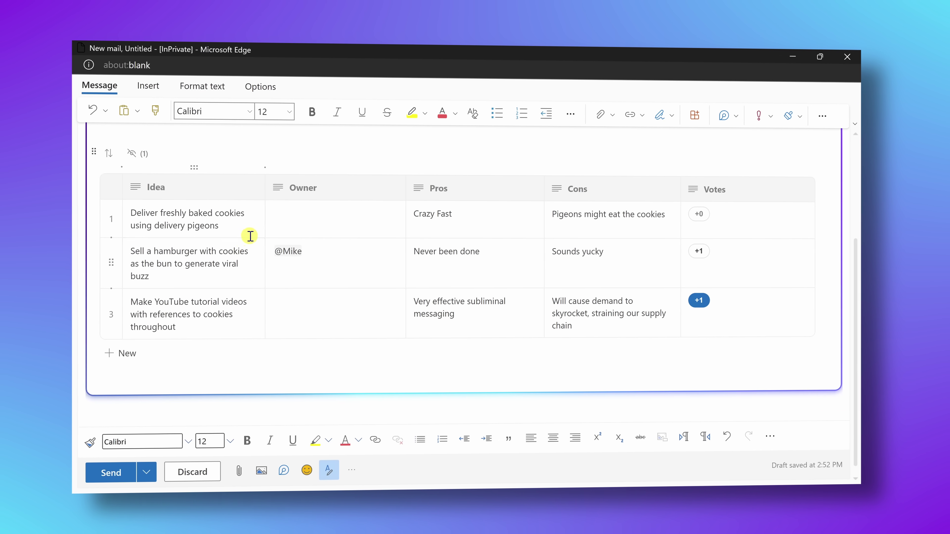
In the Outlook mail, vote +1 for the delivery-pigeon cookies idea in the Loop voting table.
scroll(325, 236, up, 4)
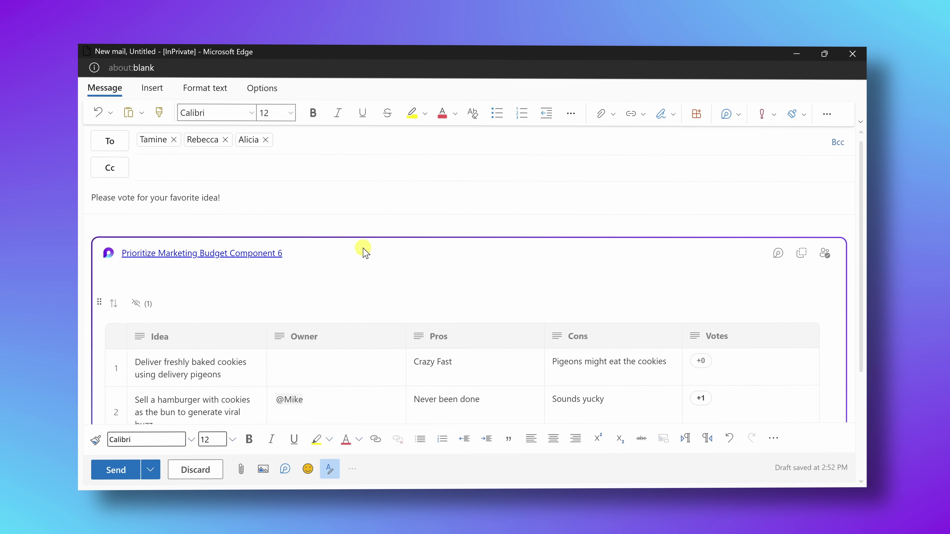
click(706, 202)
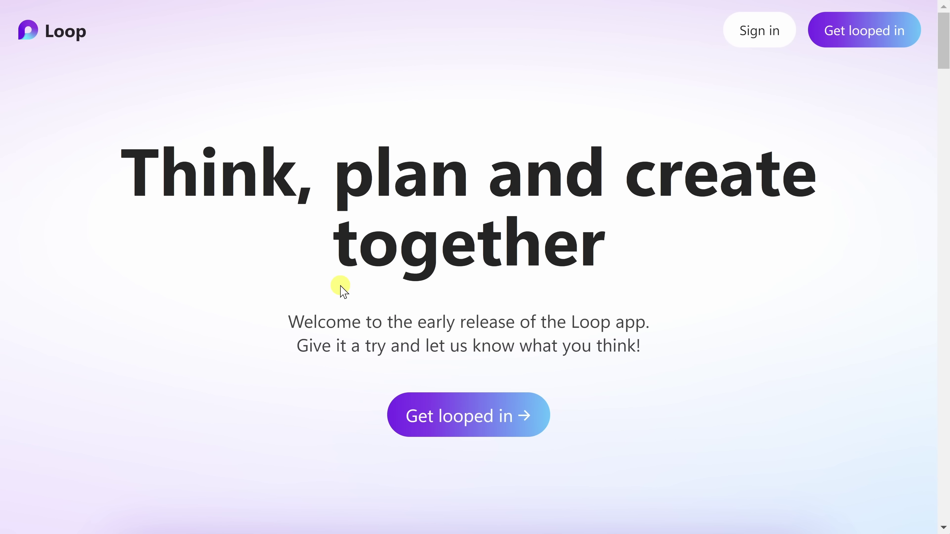
Scroll down the Loop landing page.
scroll(341, 287, down, 4)
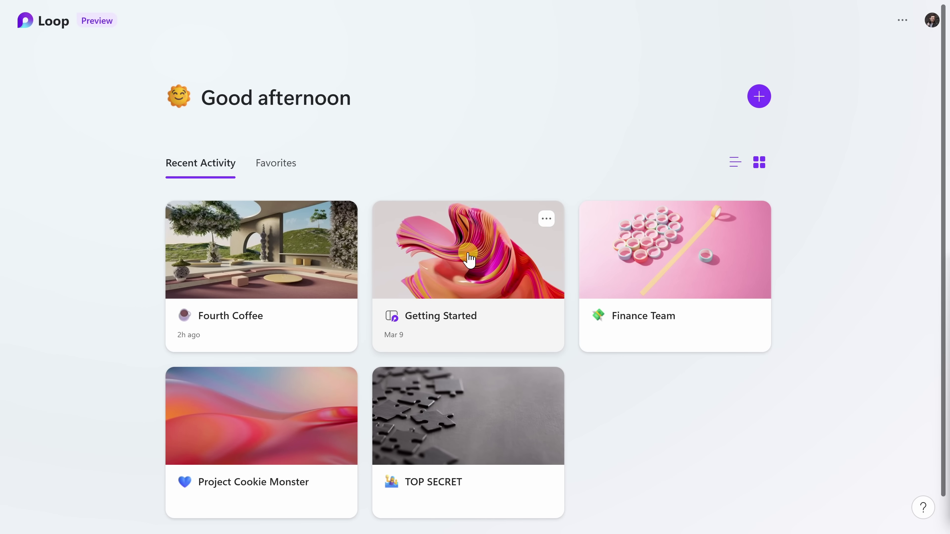
click(547, 220)
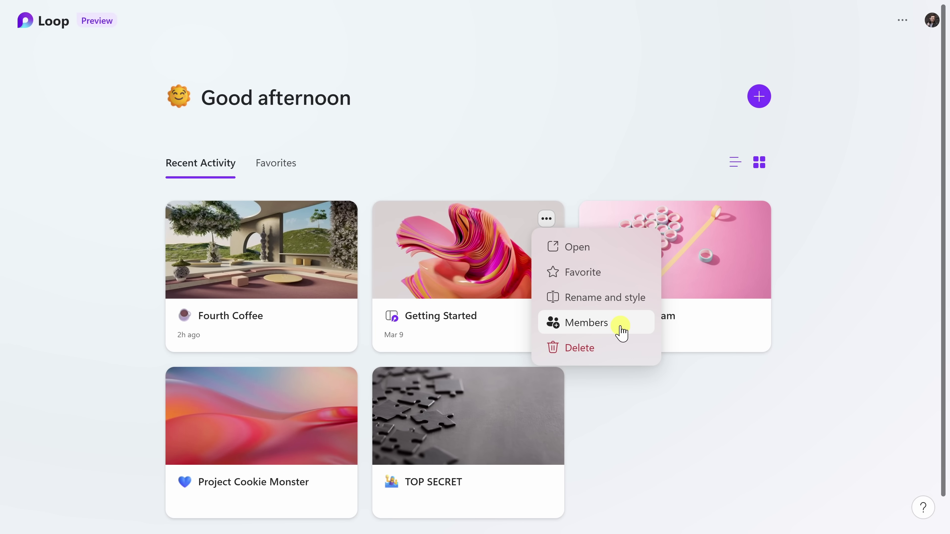
click(528, 154)
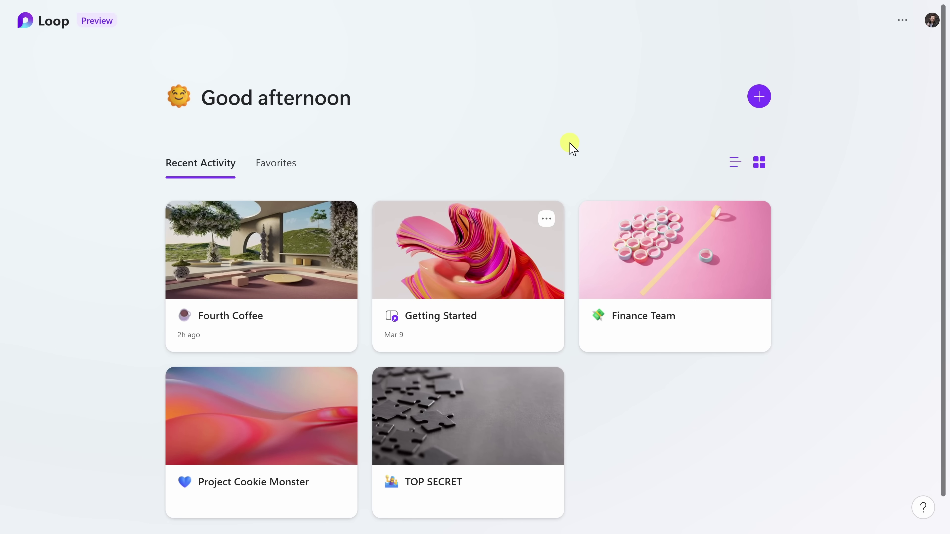
Start a new workspace and give it the teal clocks cover image.
click(759, 98)
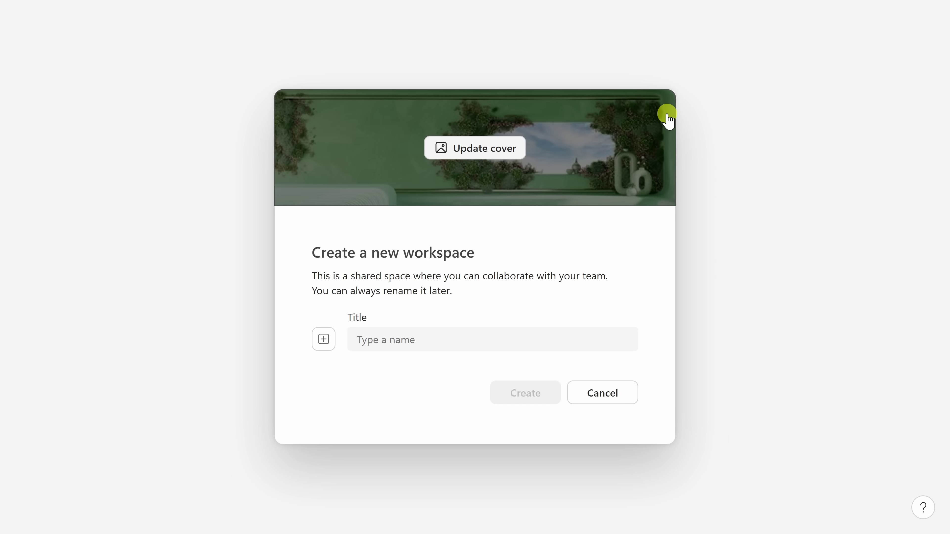
click(475, 150)
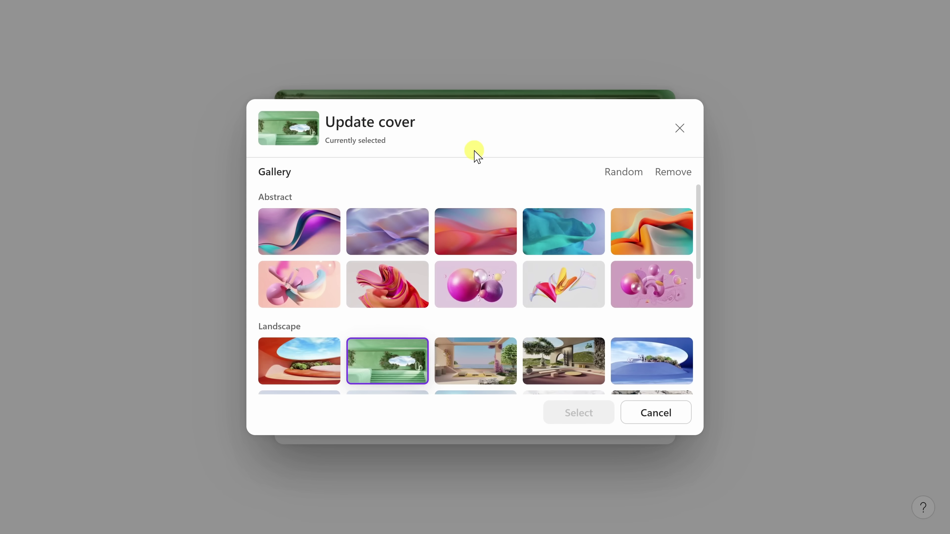
scroll(626, 223, down, 3)
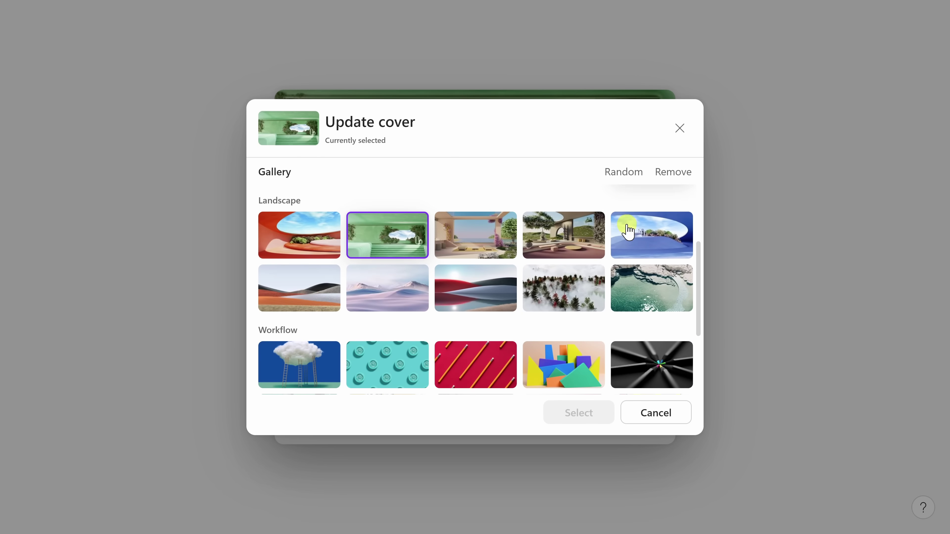
scroll(678, 319, down, 2)
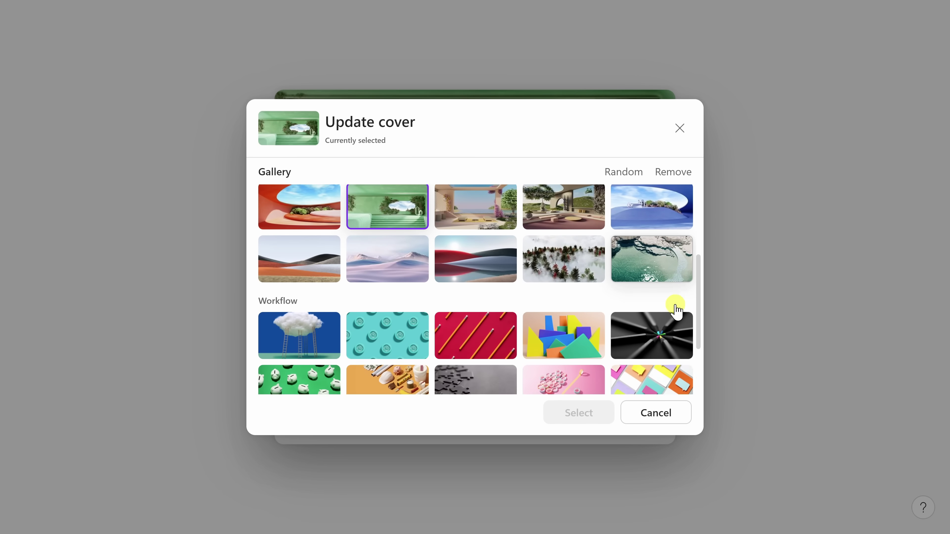
click(374, 310)
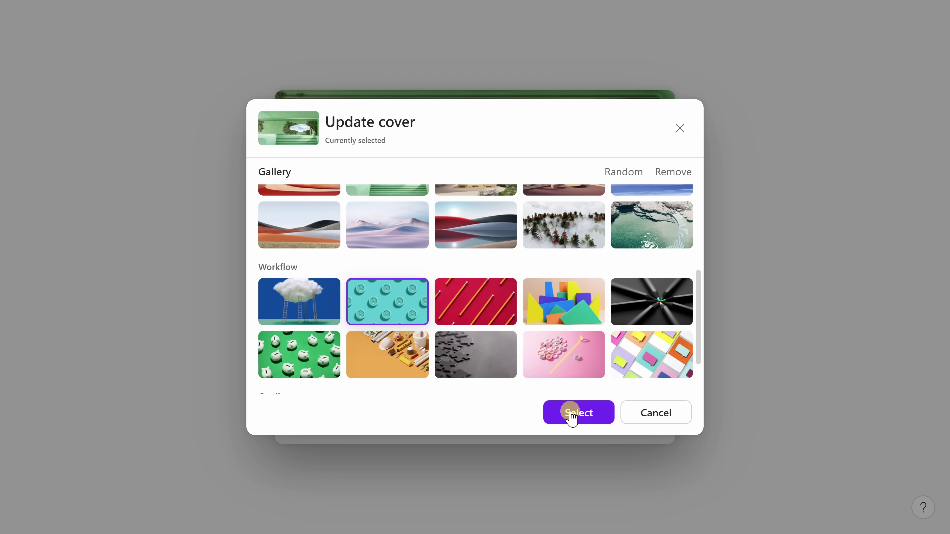
click(571, 416)
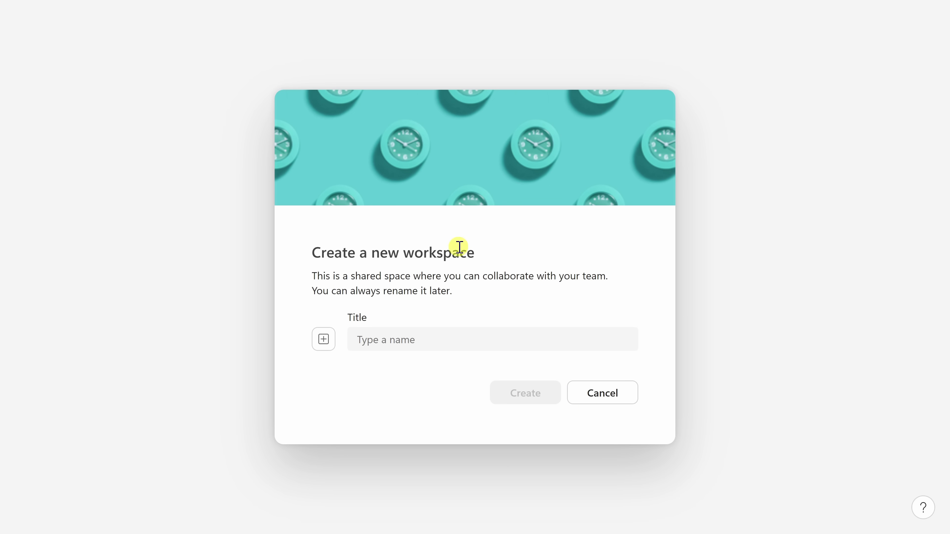
Name the workspace 'Marketing Team', give it a cookie icon, and create it.
click(421, 340)
text(Marketing Team)
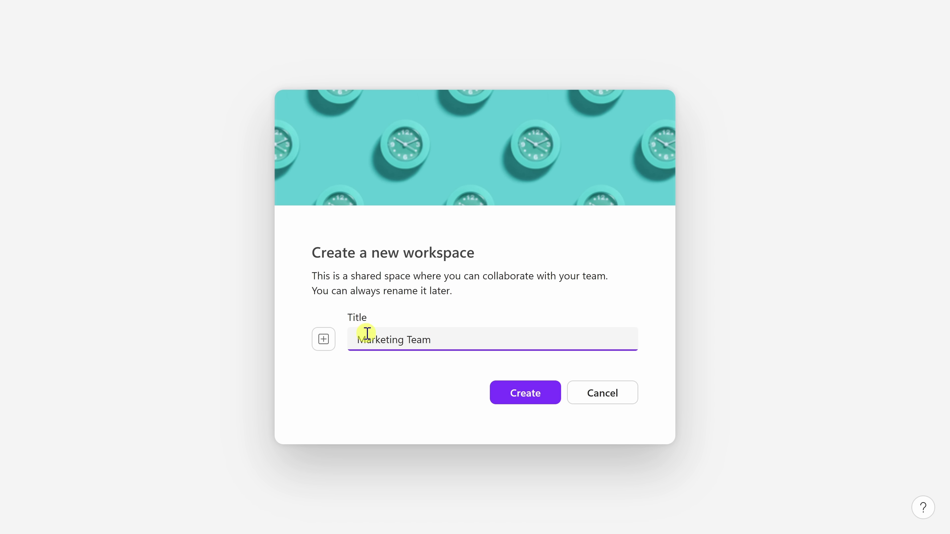
click(324, 341)
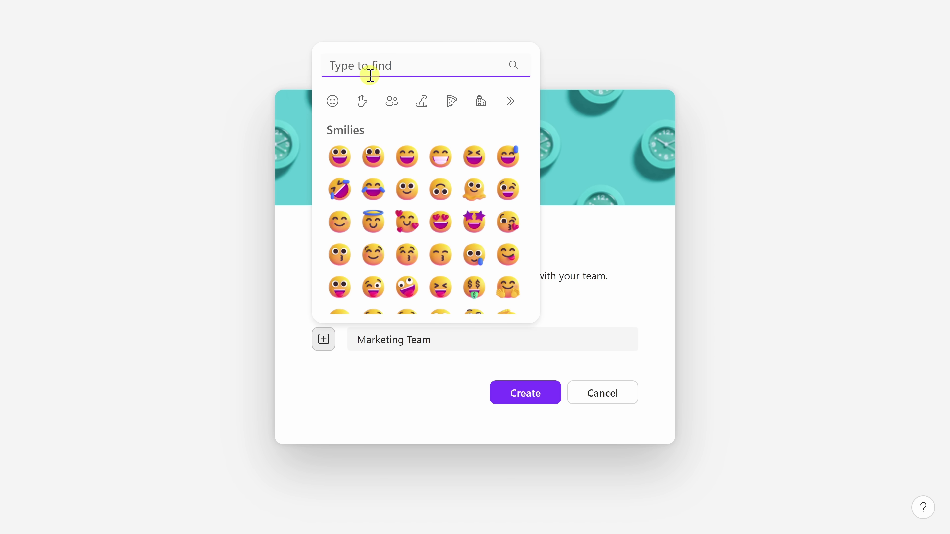
text(cookie)
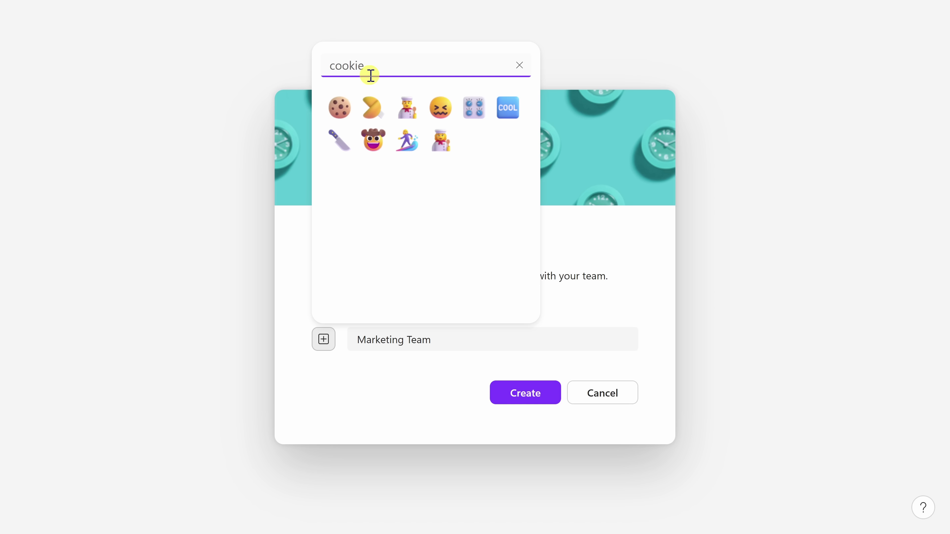
click(339, 108)
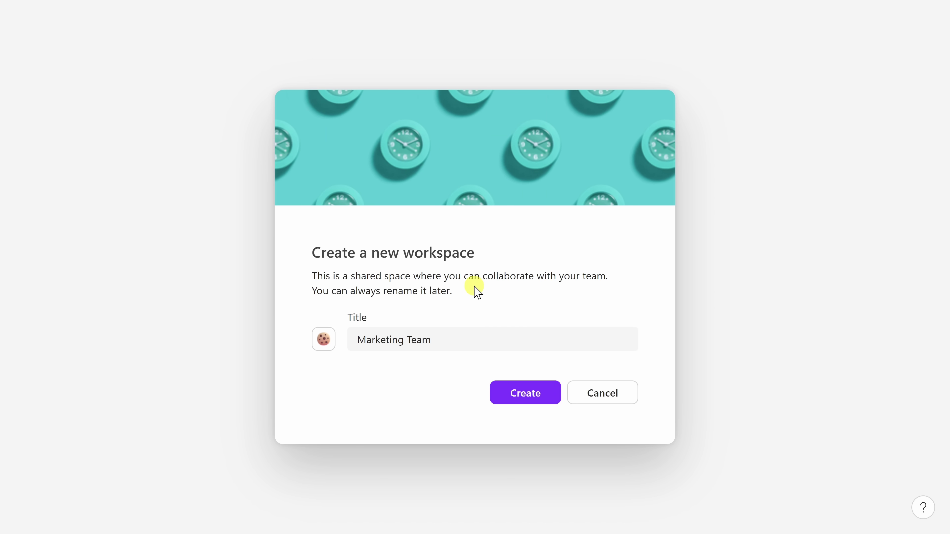
click(528, 395)
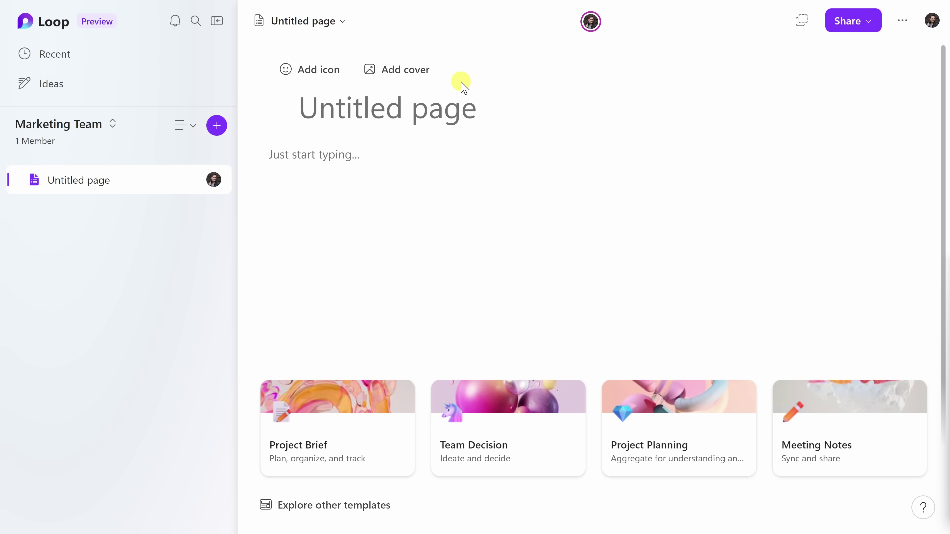
Go back to the Loop home page and reopen the Marketing Team workspace card.
mouse_move(288, 69)
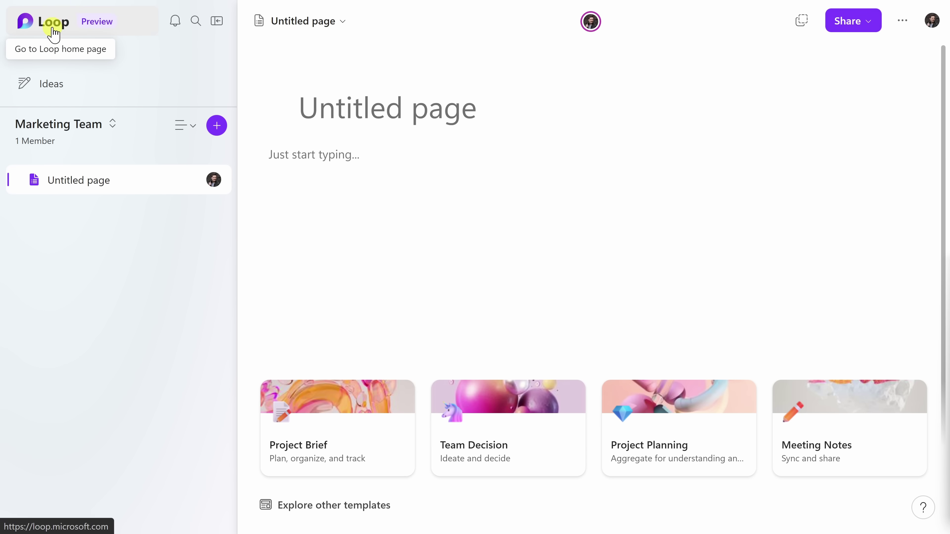
click(55, 24)
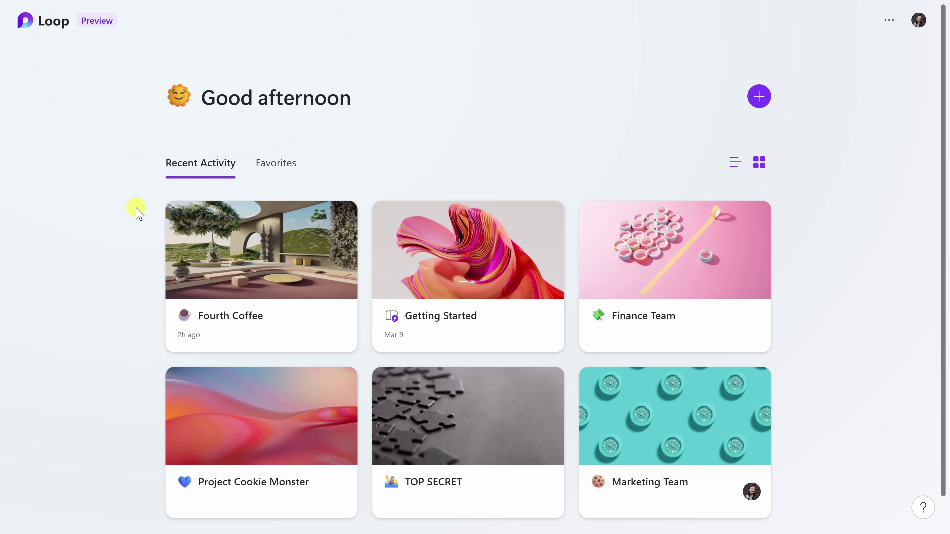
scroll(149, 209, down, 1)
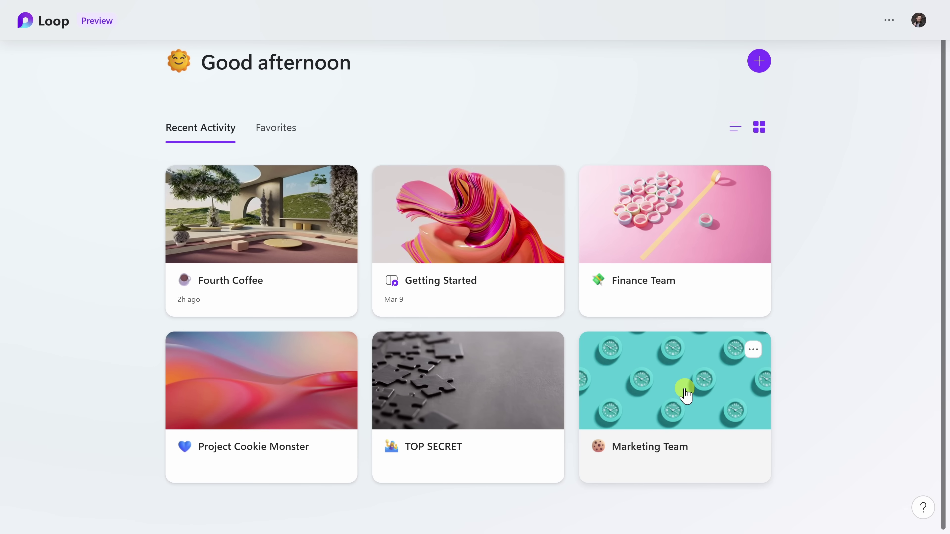
click(684, 389)
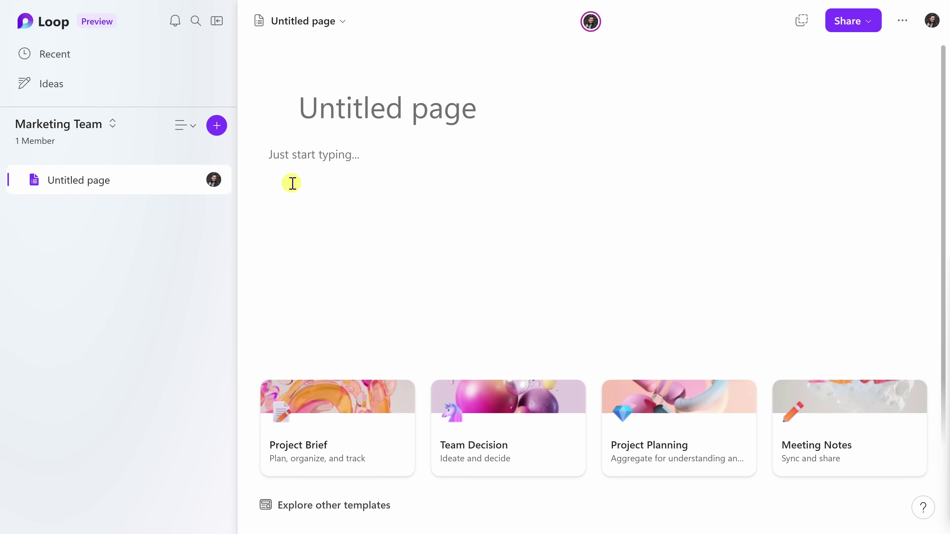
Check the workspace list, then collapse the sidebar so the Untitled page fills the window.
click(105, 128)
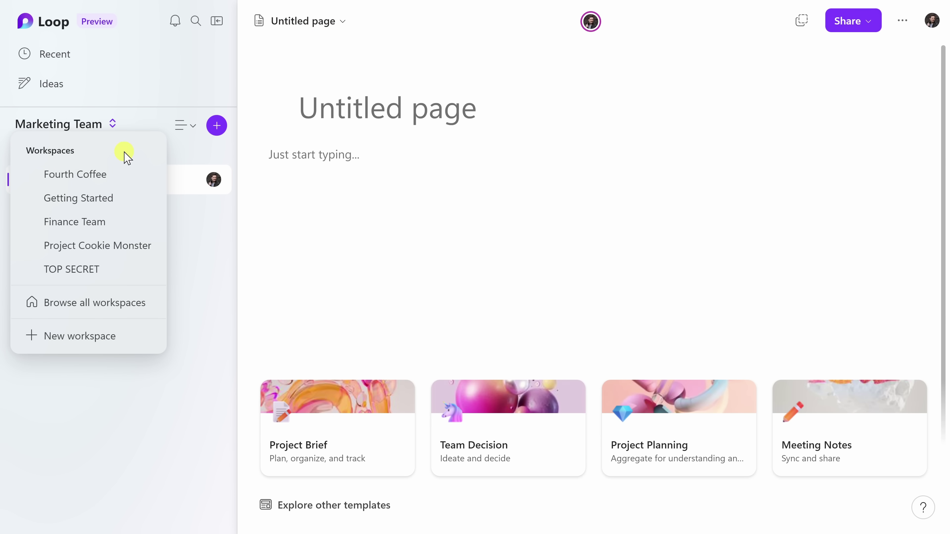
click(204, 334)
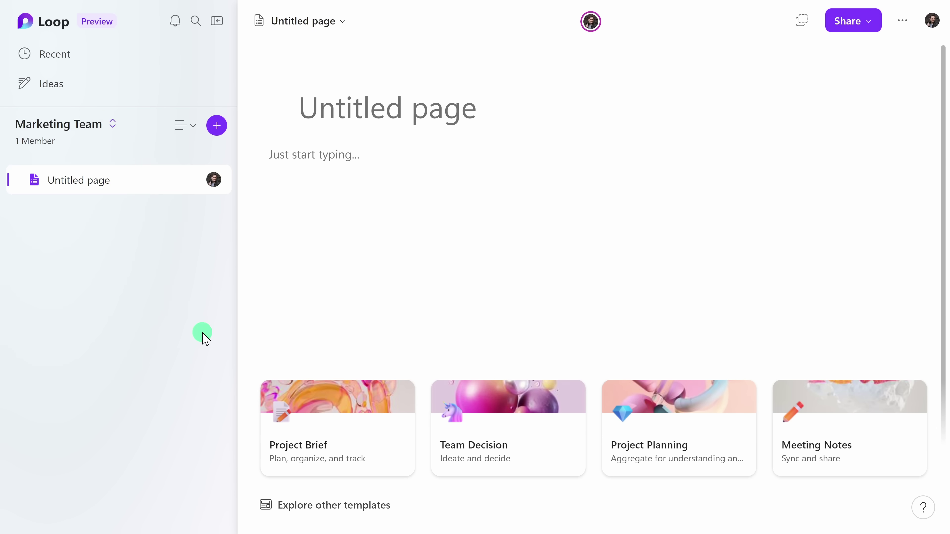
click(217, 21)
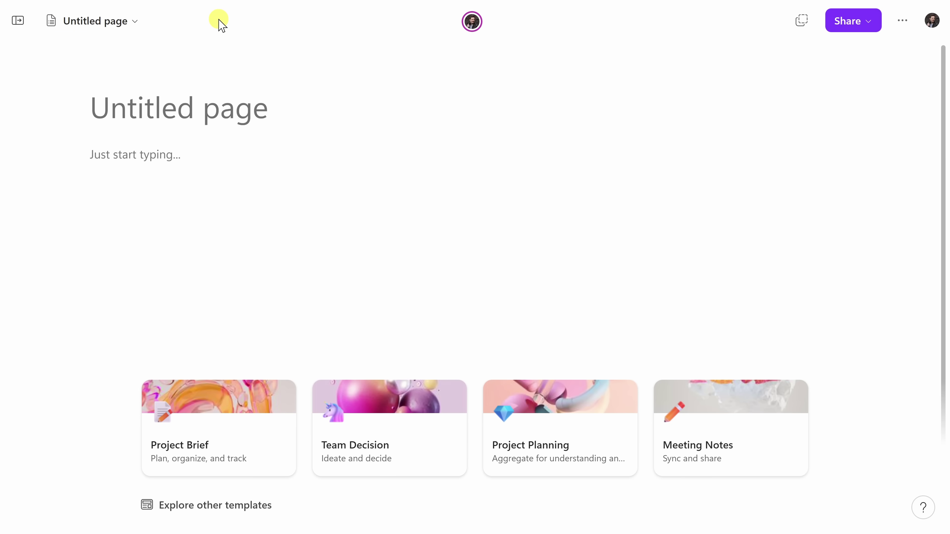
Title the page 'Prioritize Marketing Budget' and give it the money-with-wings emoji icon.
mouse_move(148, 120)
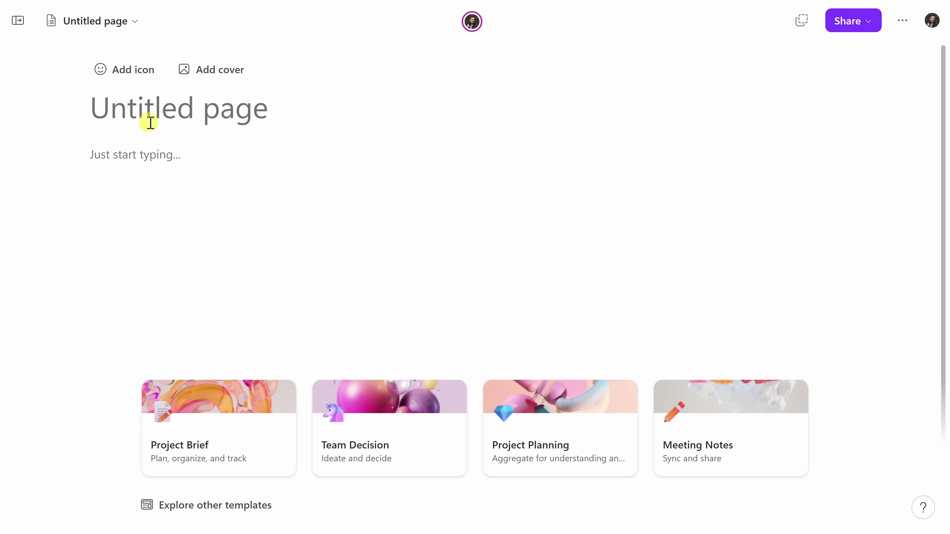
click(276, 113)
text(Prioritize Marketing Budget)
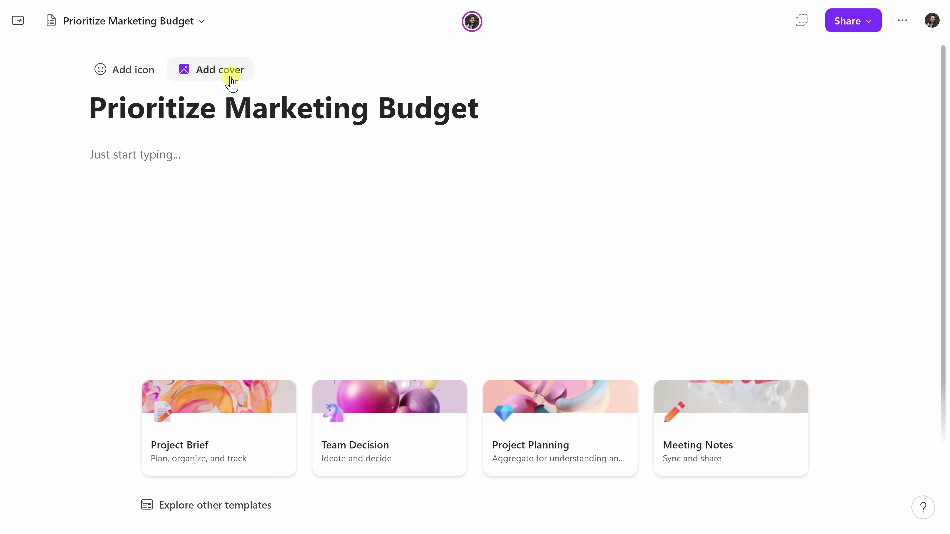
click(147, 74)
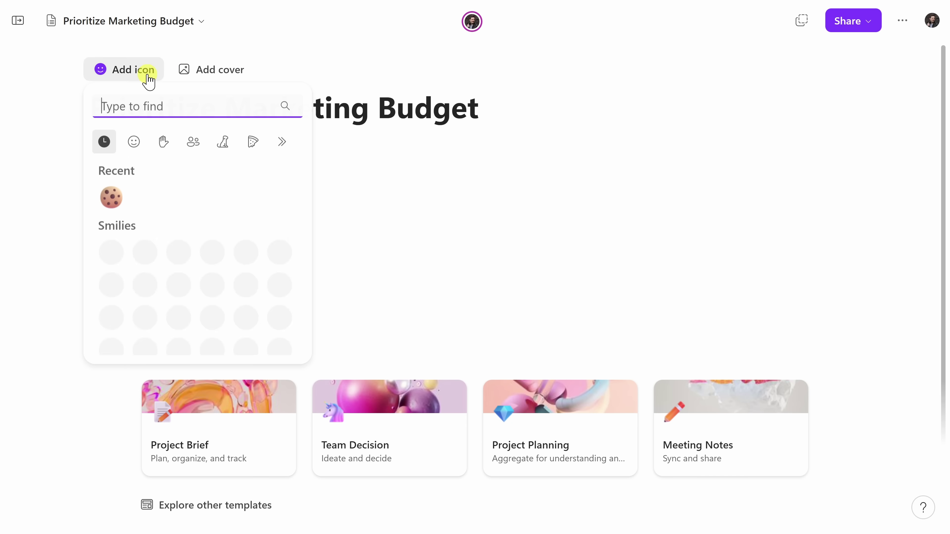
click(153, 106)
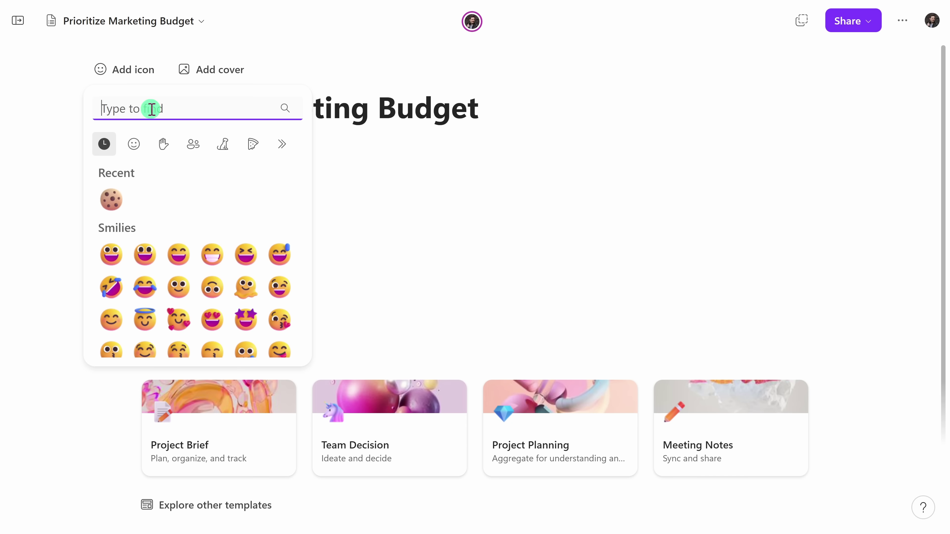
text(money)
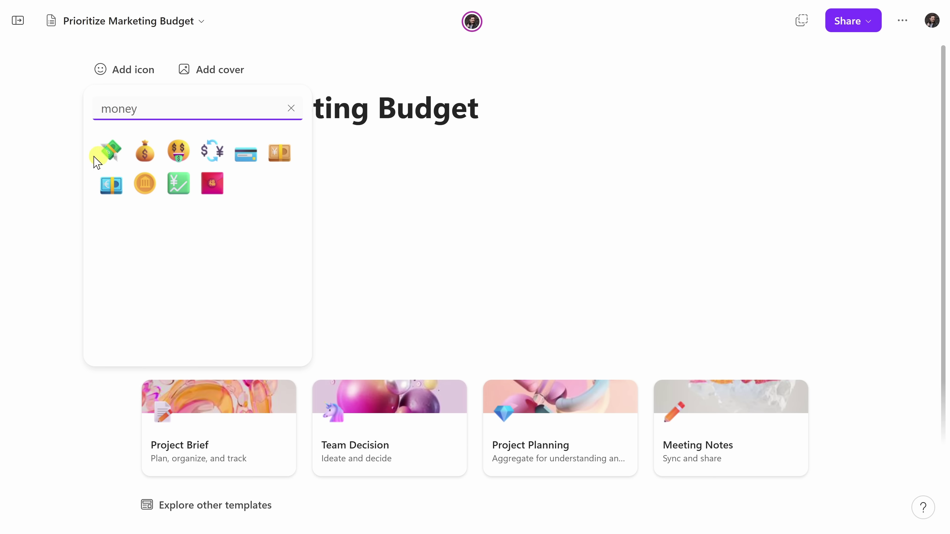
click(113, 154)
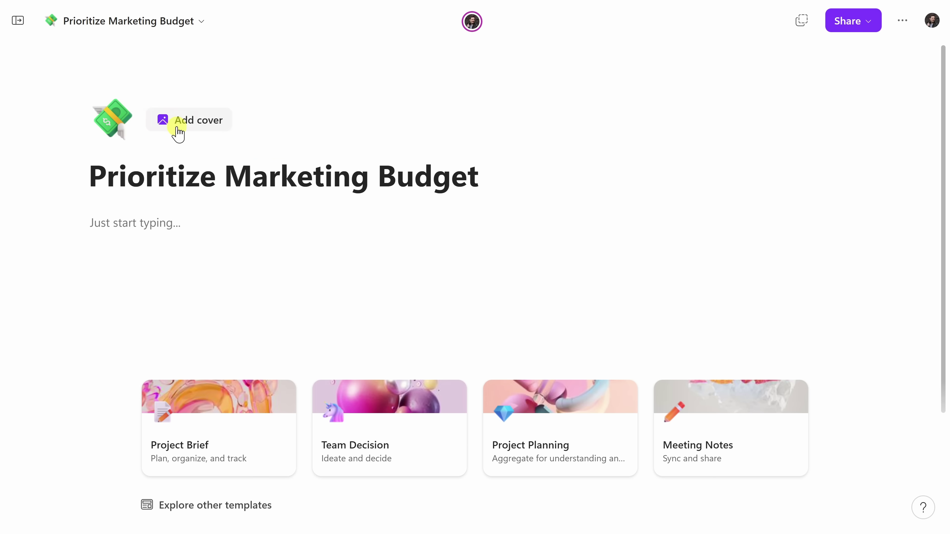
Add the orange Workflow cover image to the page.
click(197, 122)
scroll(483, 214, down, 5)
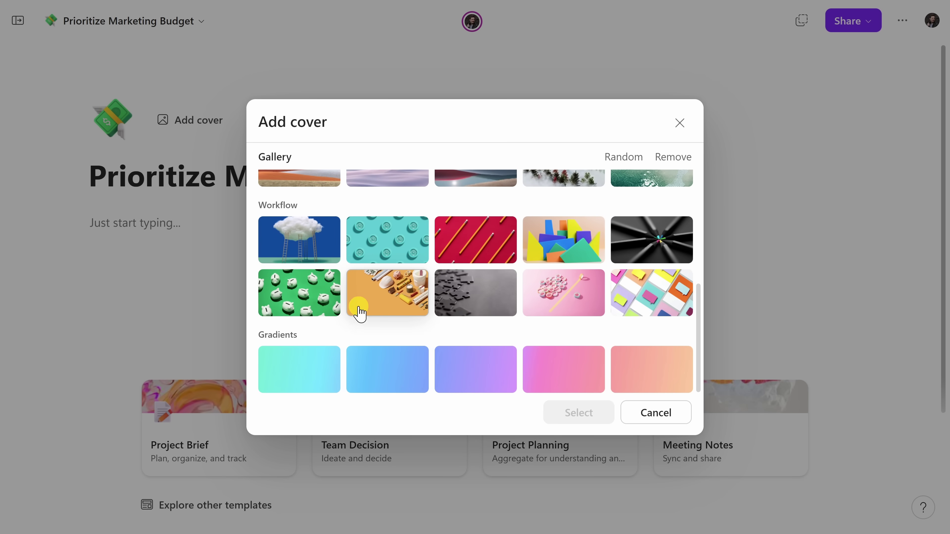
click(389, 296)
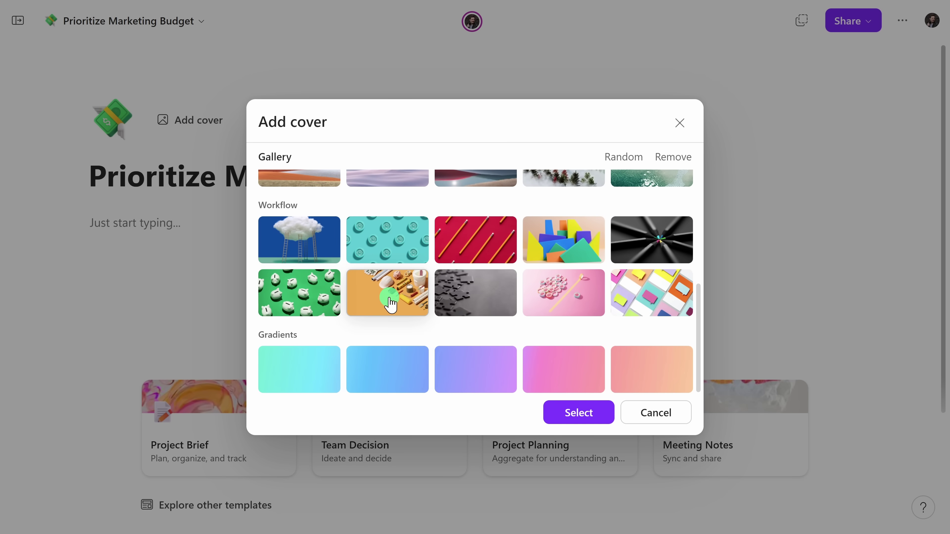
click(578, 413)
scroll(155, 308, down, 3)
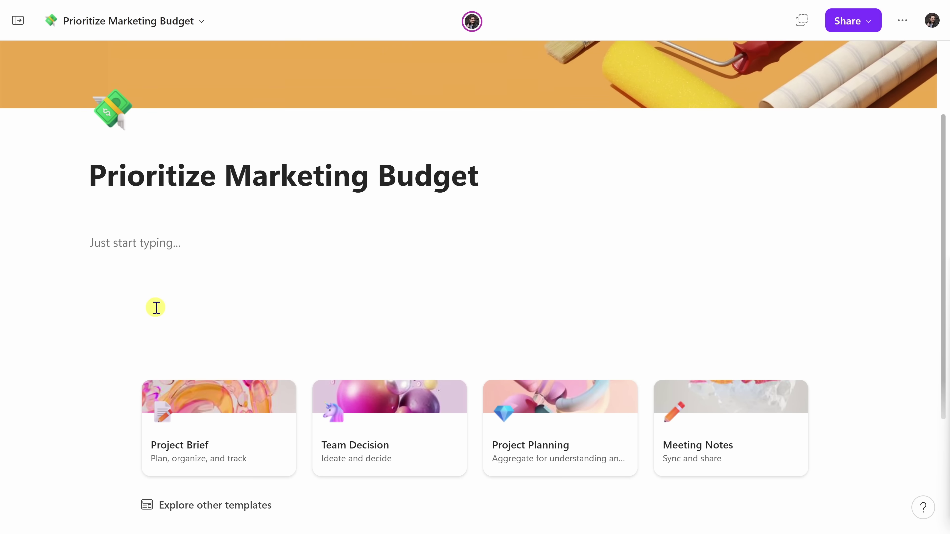
scroll(156, 308, down, 1)
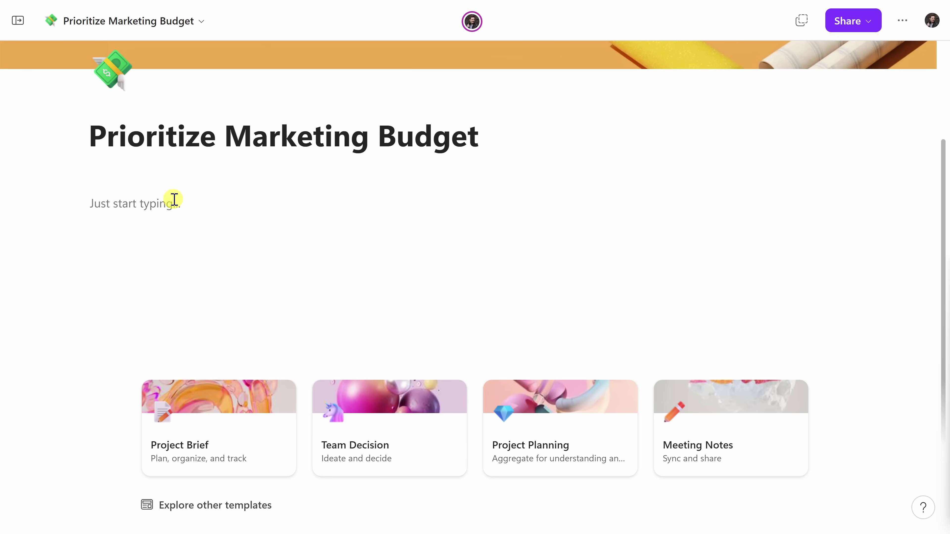
Paste the intro sentence about investing the Kevin Cookie Company marketing budget.
click(126, 191)
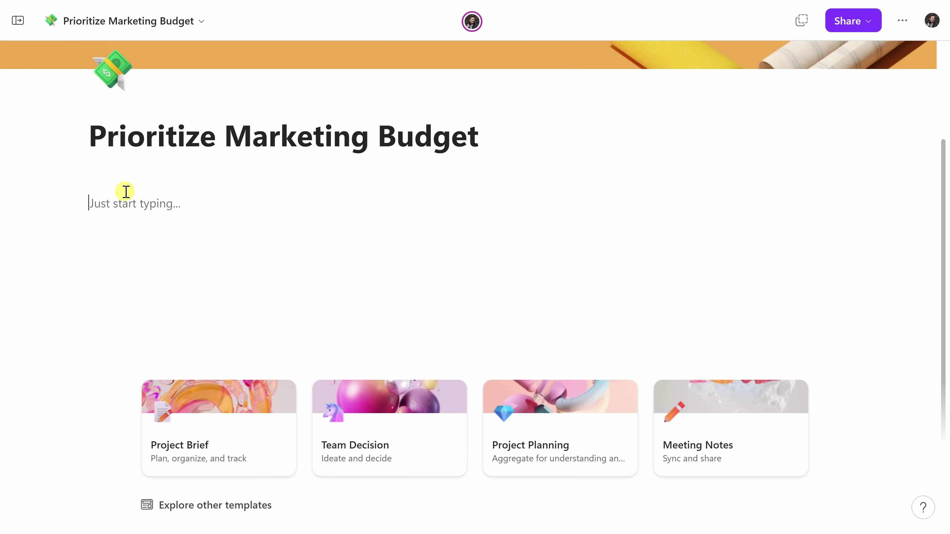
text(Let's land on how to invest our Kevin Cookie Company marketing budget.)
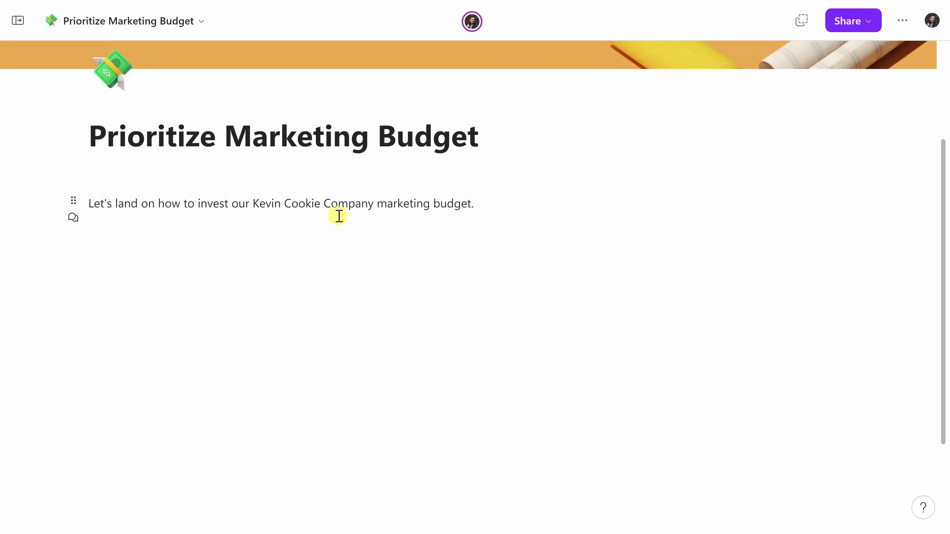
key(Return)
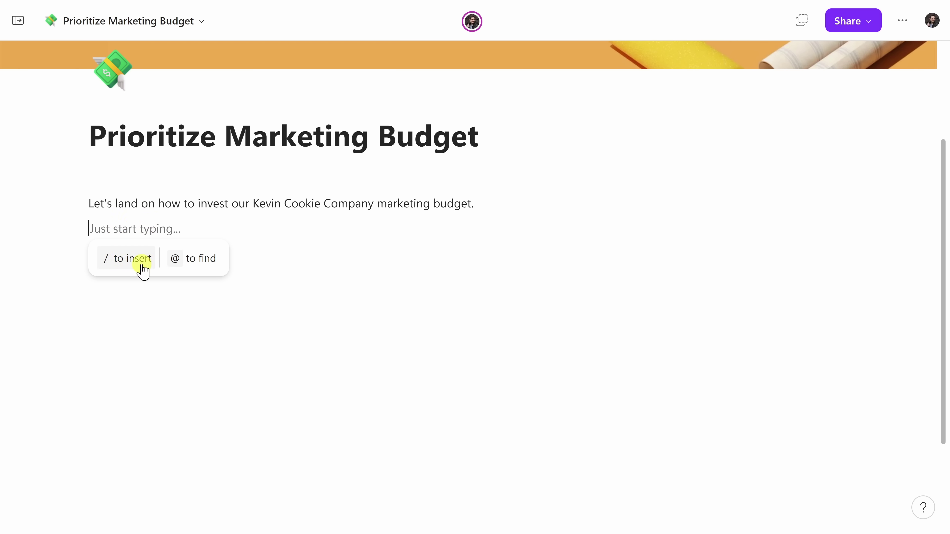
Bring up the insert-block menu on the new line and browse its options.
click(130, 268)
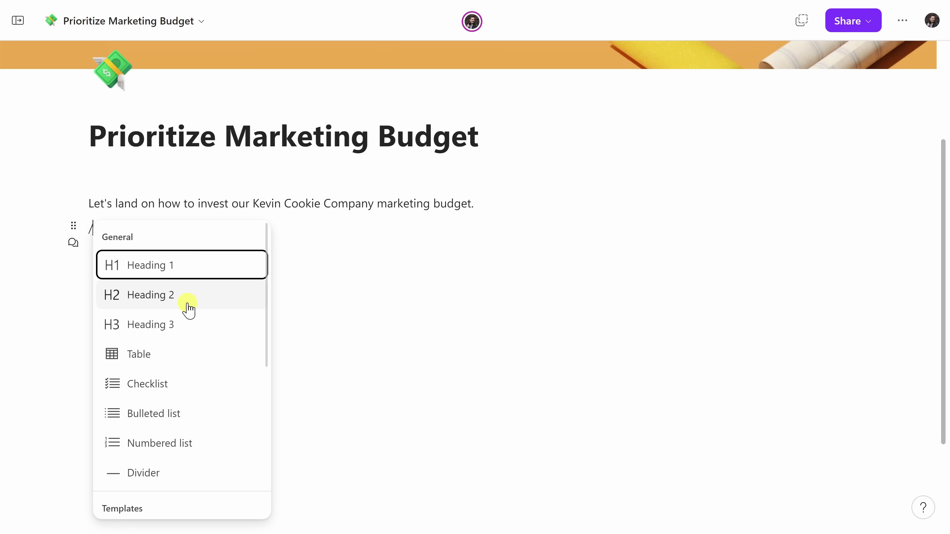
scroll(189, 354, down, 1)
scroll(189, 350, down, 5)
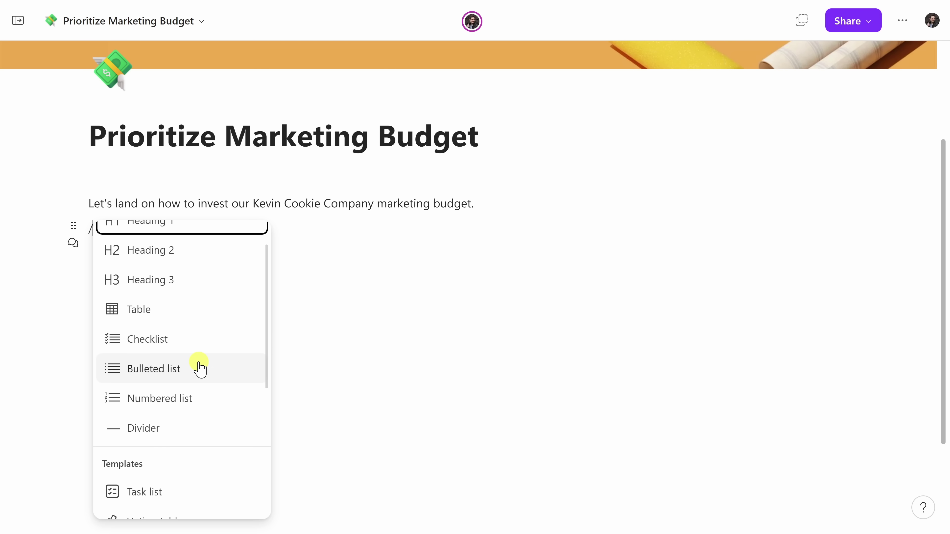
scroll(179, 329, down, 3)
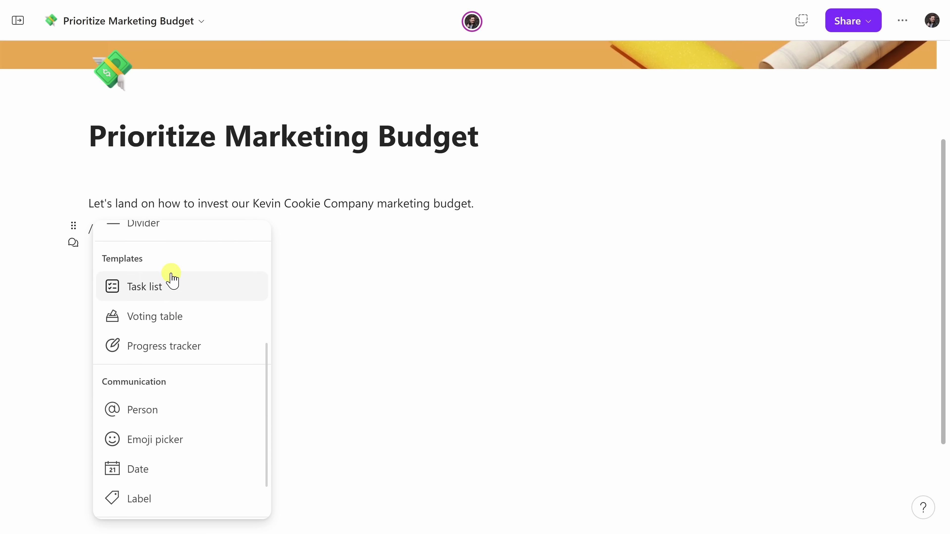
scroll(176, 241, up, 1)
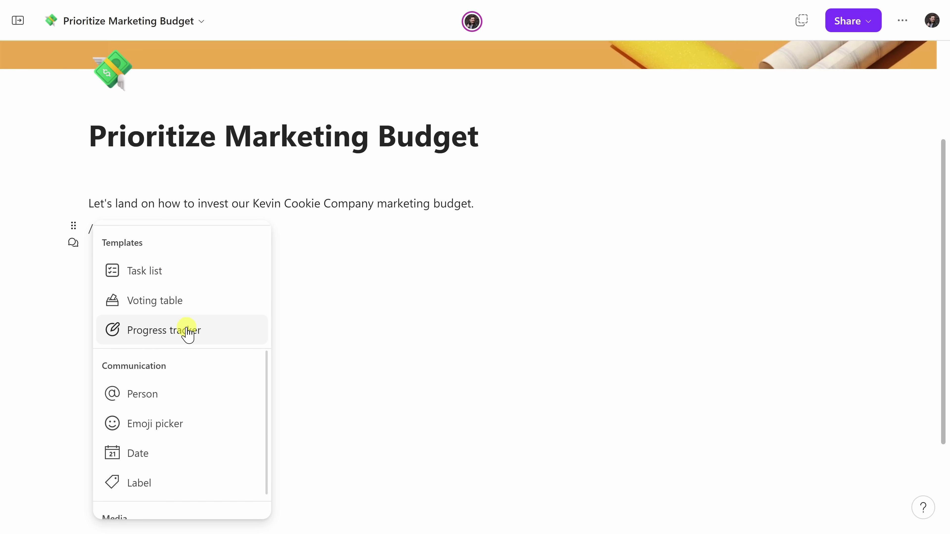
scroll(189, 331, down, 1)
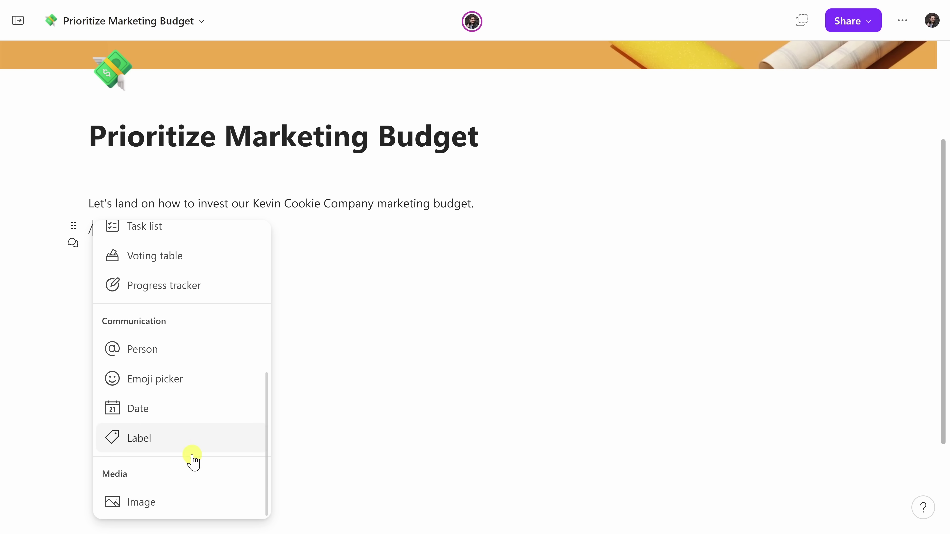
scroll(208, 446, up, 4)
scroll(210, 438, up, 1)
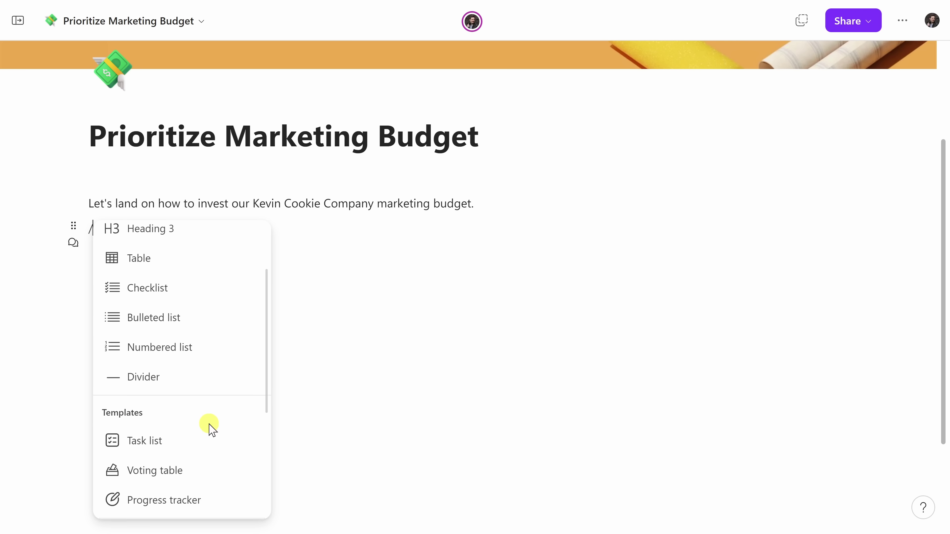
scroll(210, 429, down, 3)
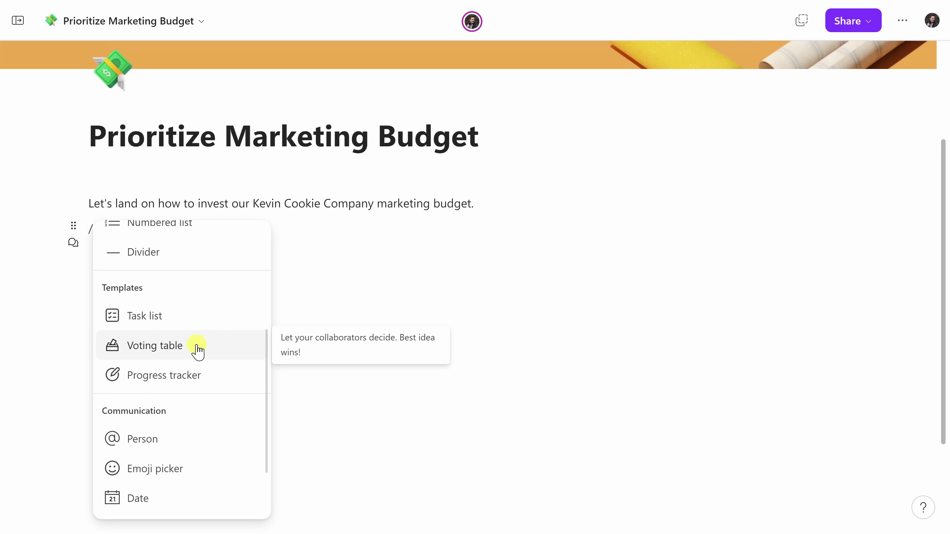
Insert a voting table, vote for the YouTube tutorial videos idea, and add a column after Idea.
click(183, 350)
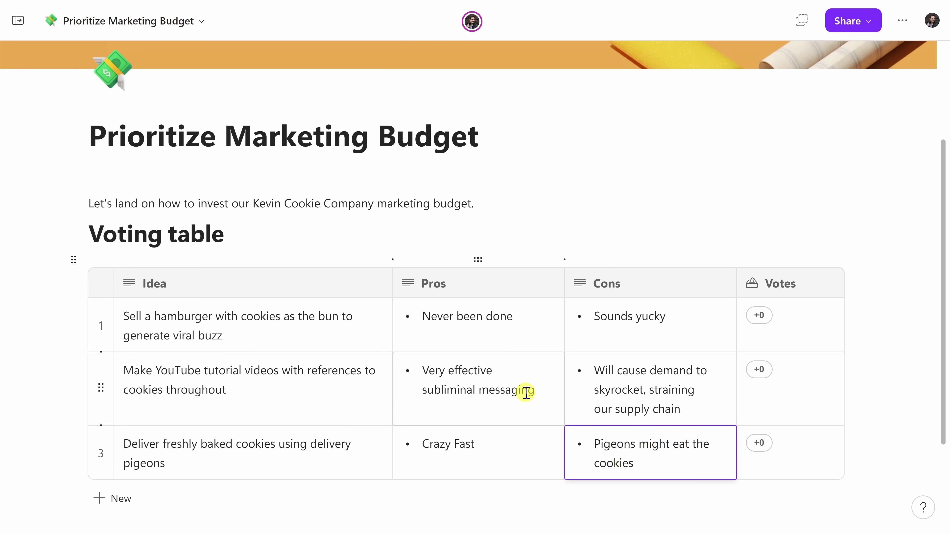
click(759, 371)
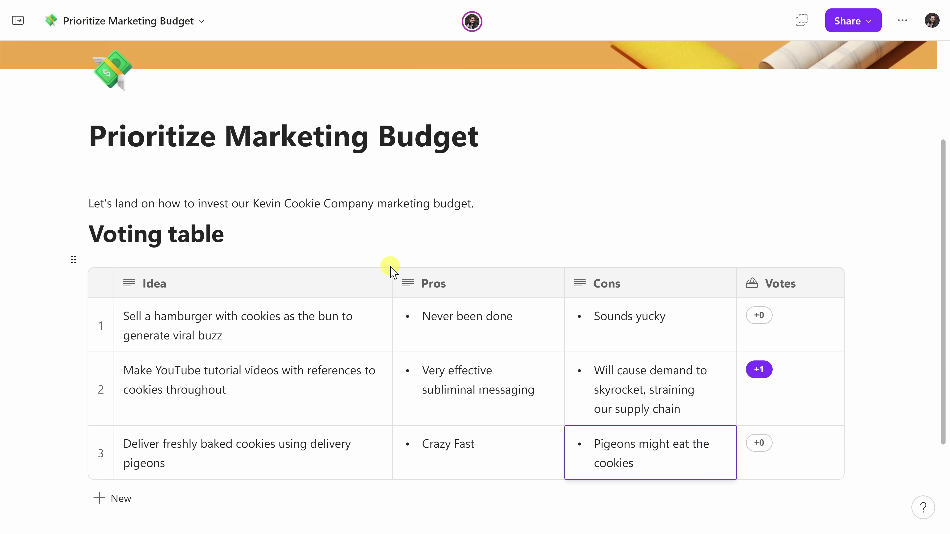
click(393, 259)
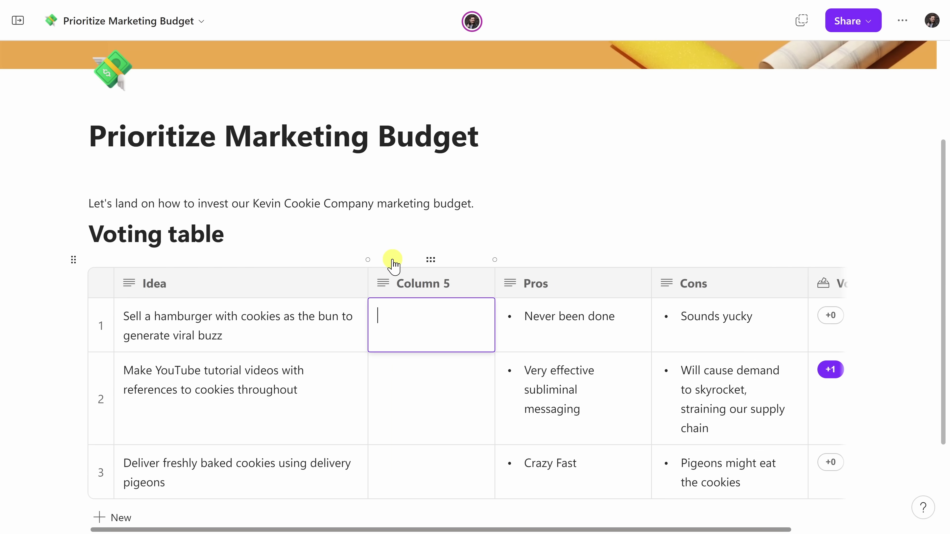
Name the new column 'Cost' and make it a number column.
click(422, 280)
text(c)
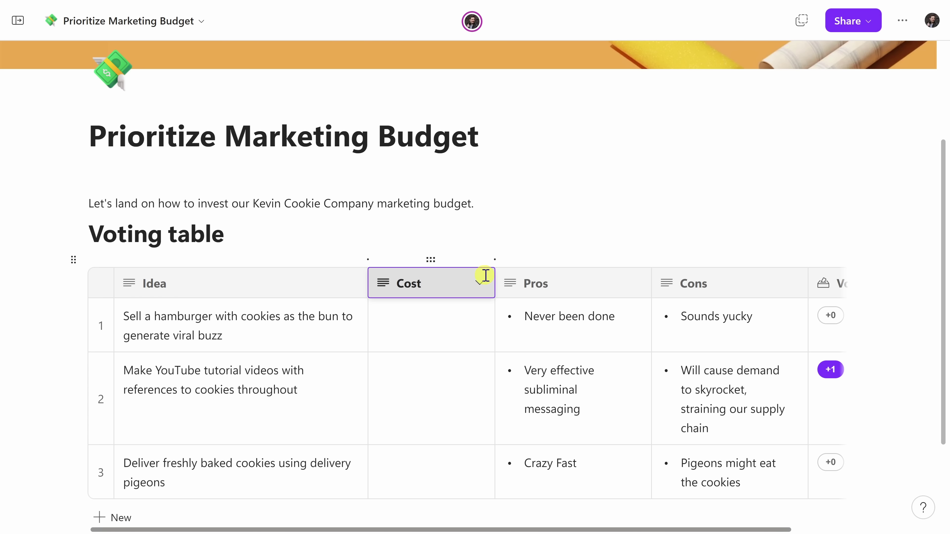
click(481, 283)
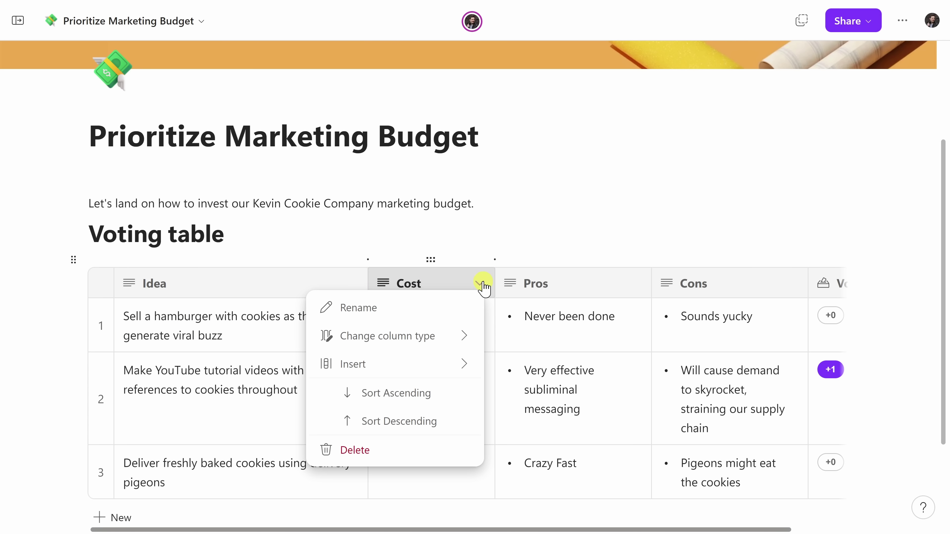
click(424, 337)
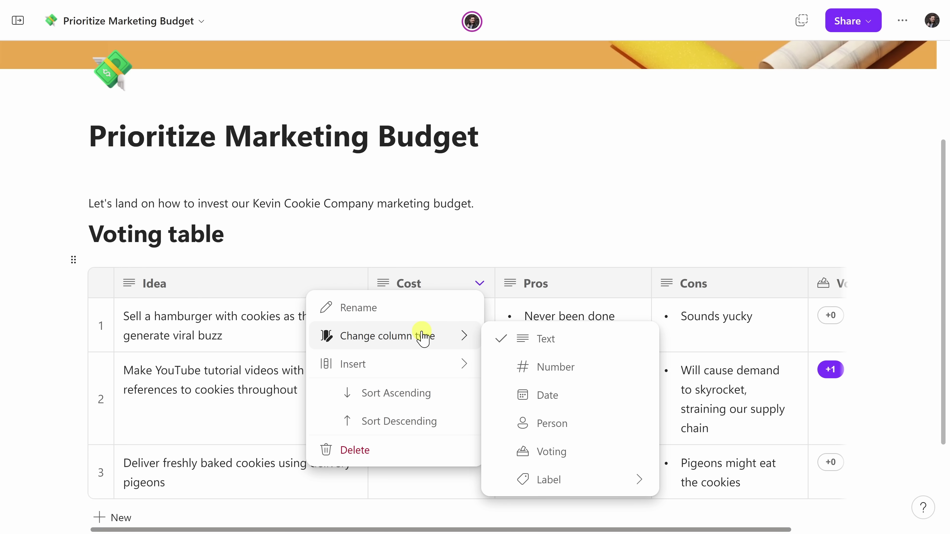
click(556, 368)
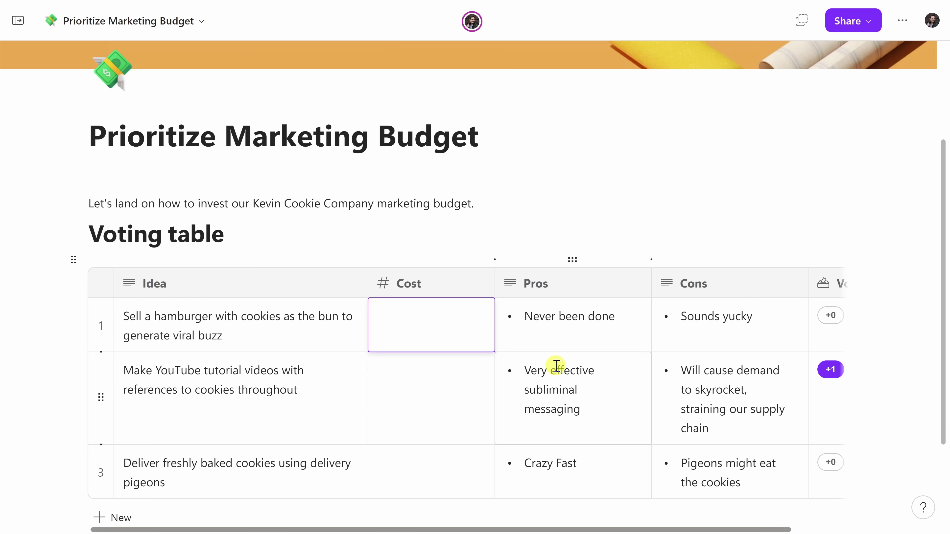
Enter costs of 50 for the YouTube videos idea and 100000 for pigeon delivery.
click(441, 320)
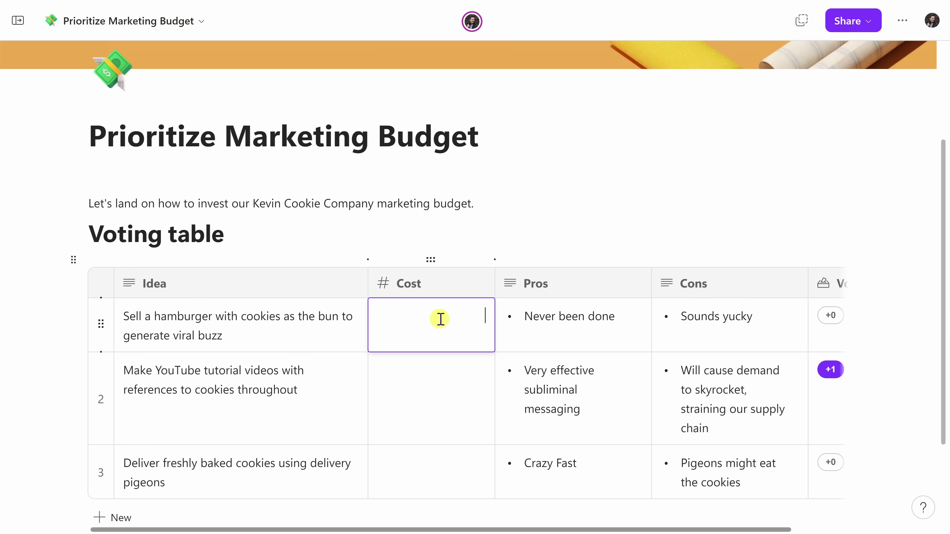
text(50000)
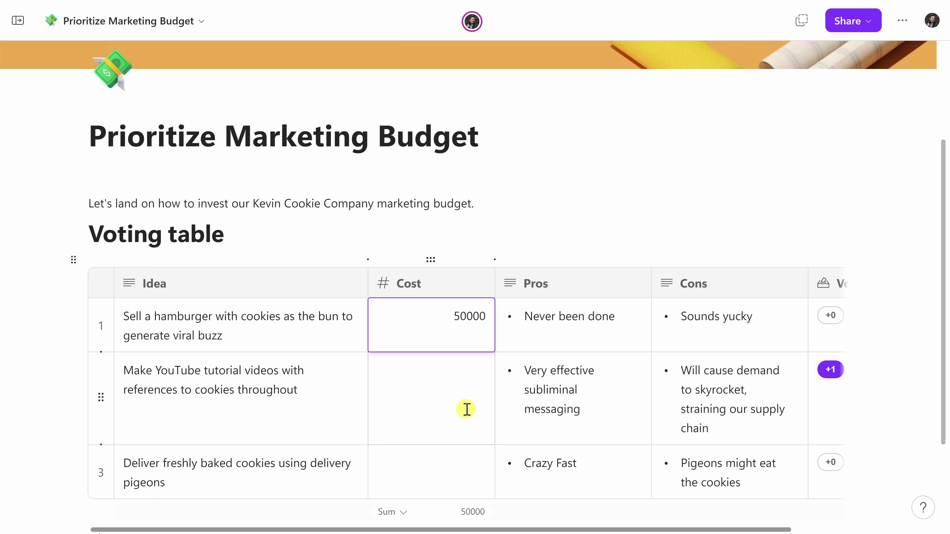
click(467, 370)
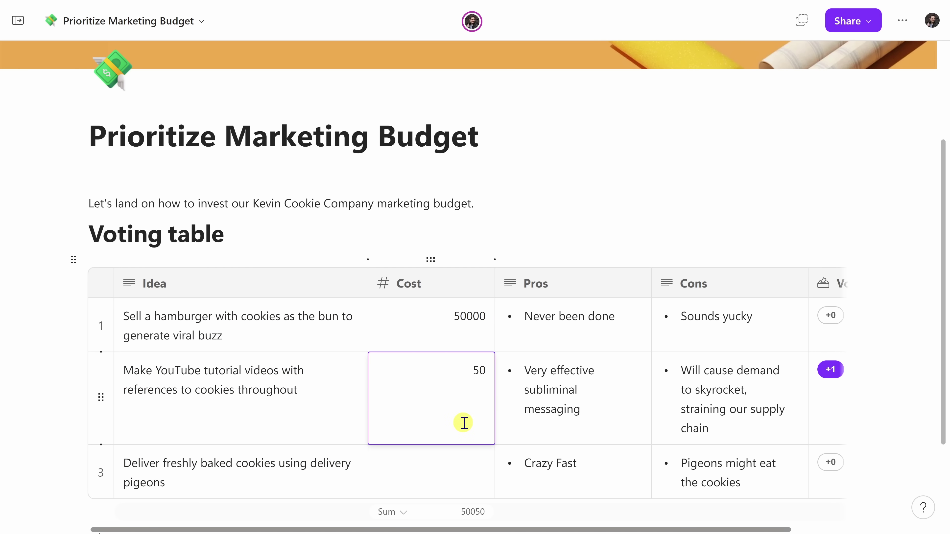
click(448, 467)
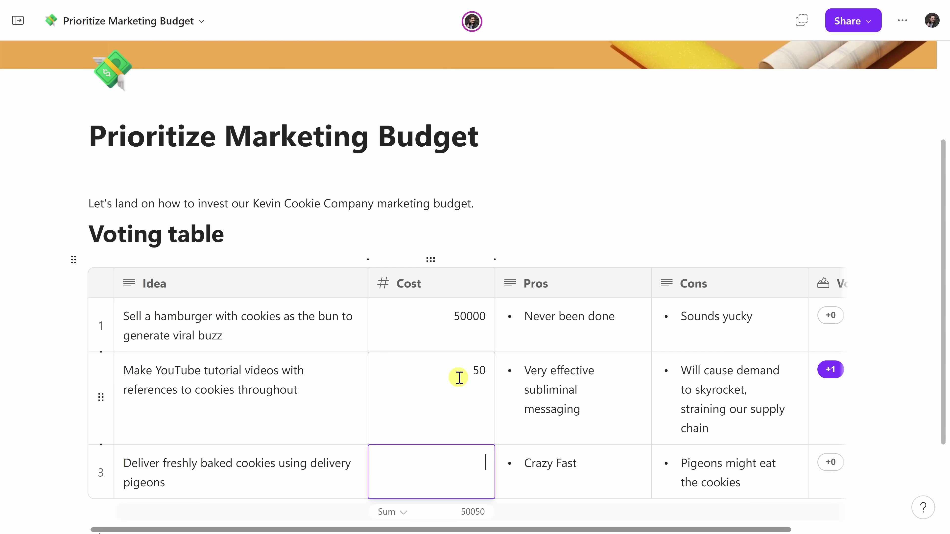
click(463, 365)
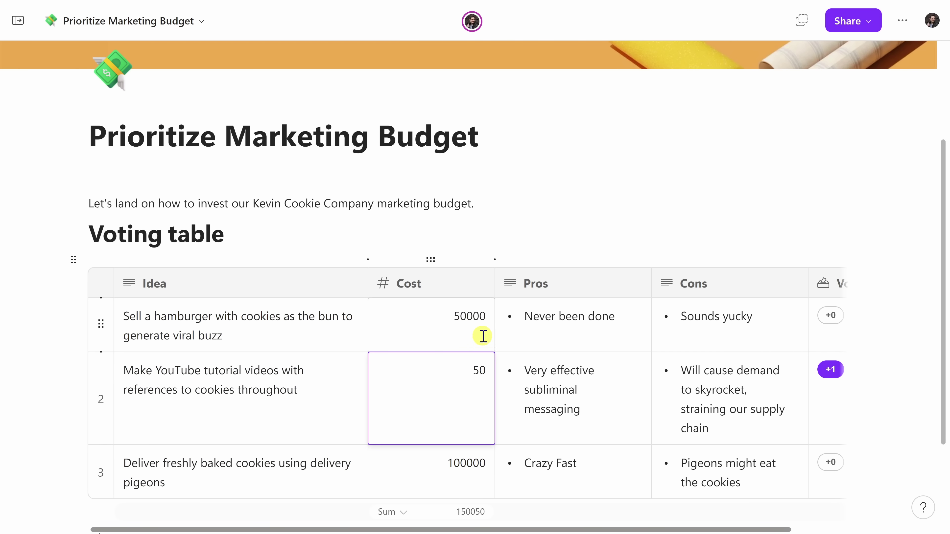
Sort the voting table by Cost descending so pigeon delivery (100000) comes first.
scroll(484, 331, down, 2)
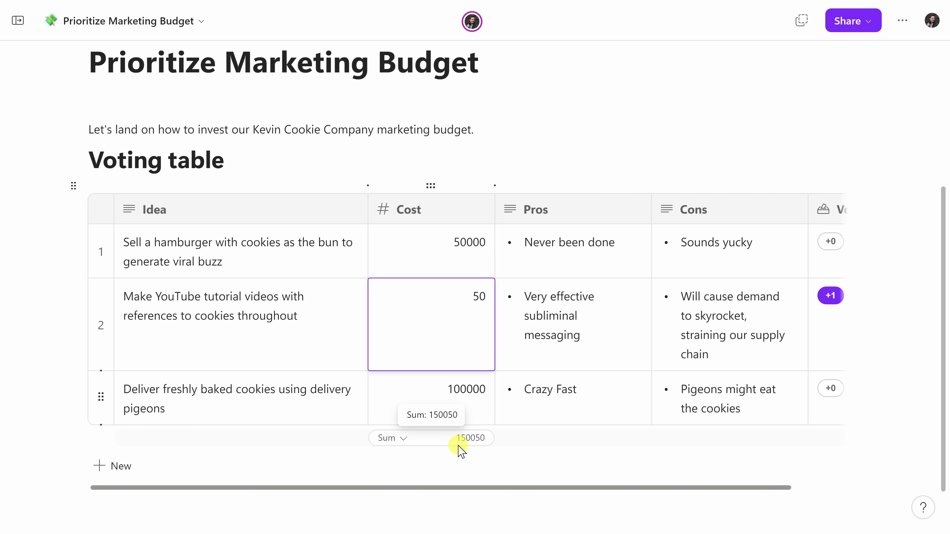
click(404, 439)
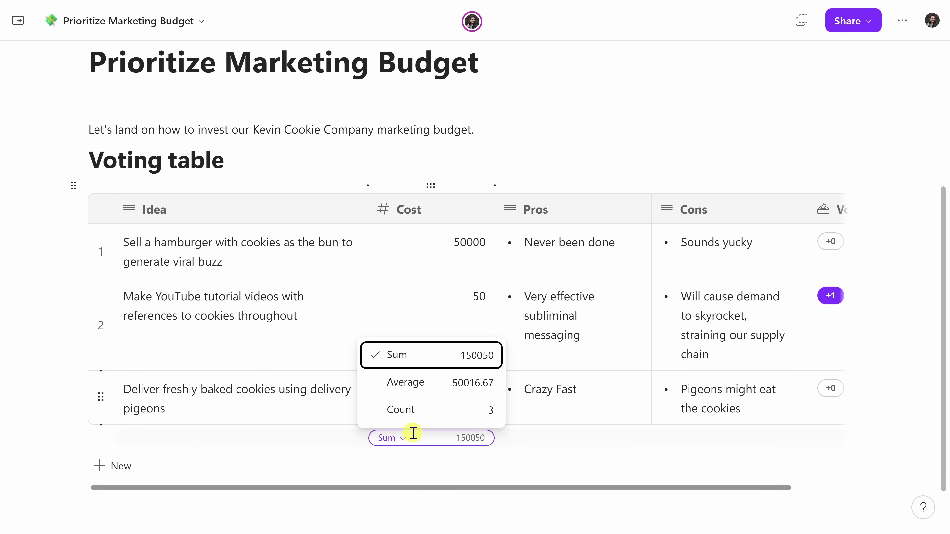
click(526, 451)
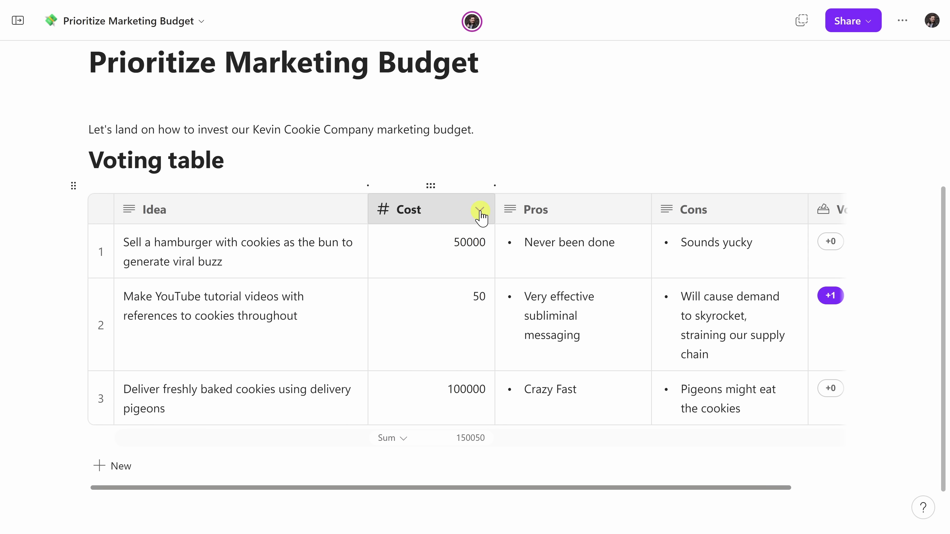
click(480, 211)
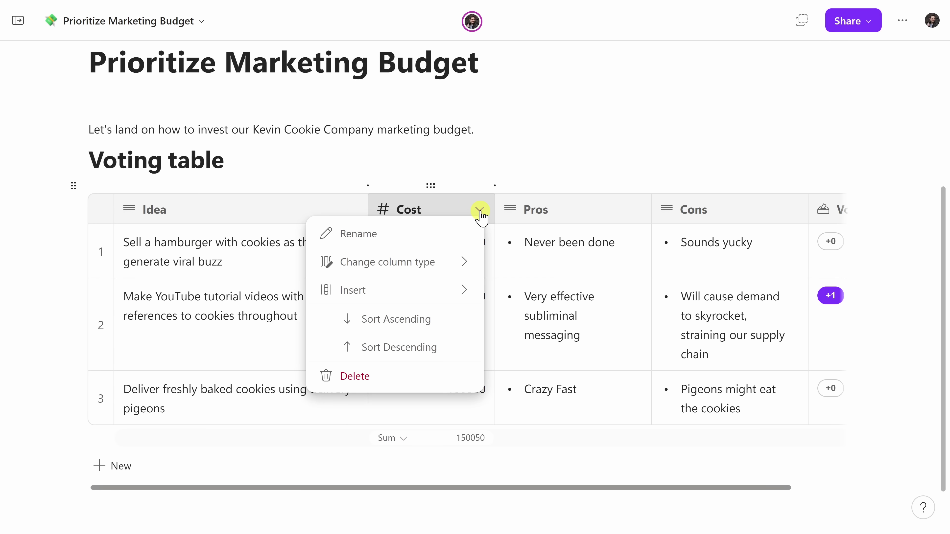
click(407, 347)
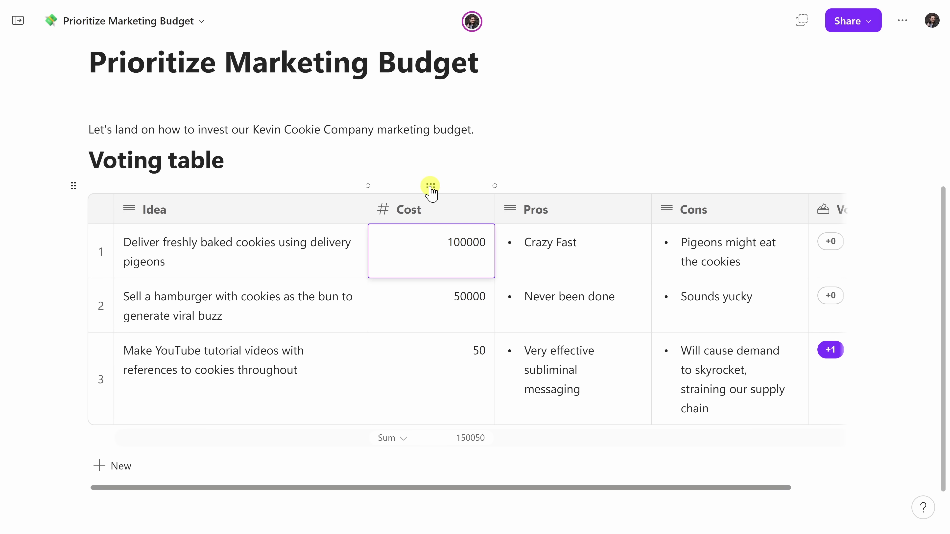
Drag the Cost column to sit after the Cons column.
click(430, 185)
drag(429, 185, 774, 200)
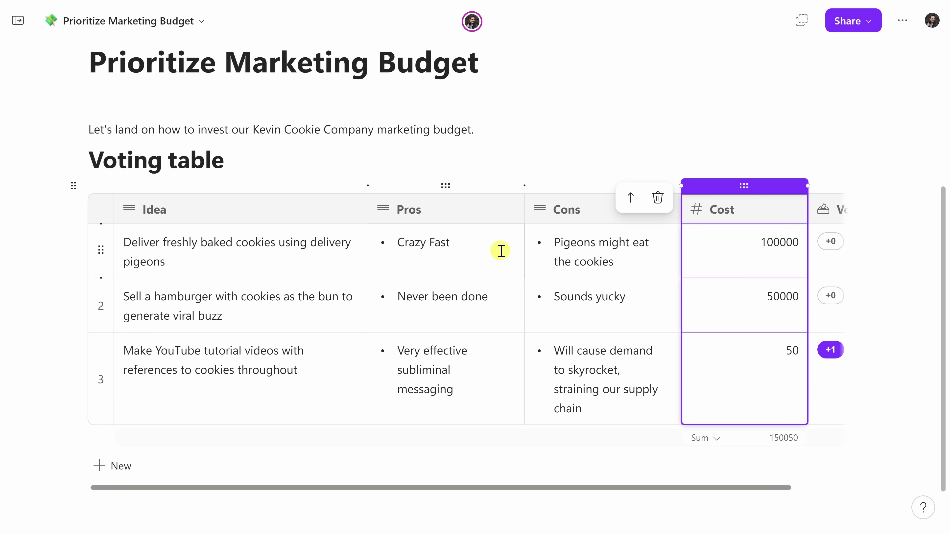
scroll(131, 212, down, 2)
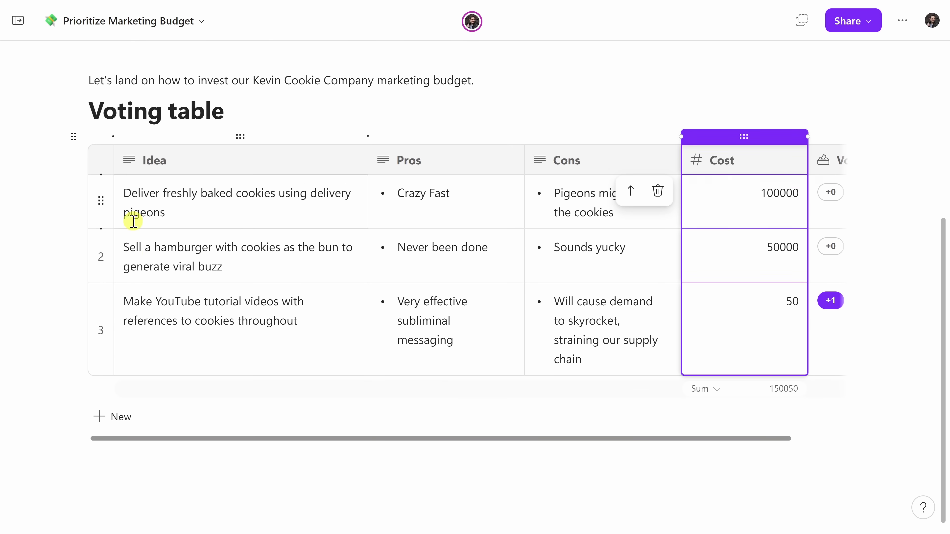
scroll(199, 483, up, 5)
scroll(203, 456, down, 2)
scroll(203, 455, down, 3)
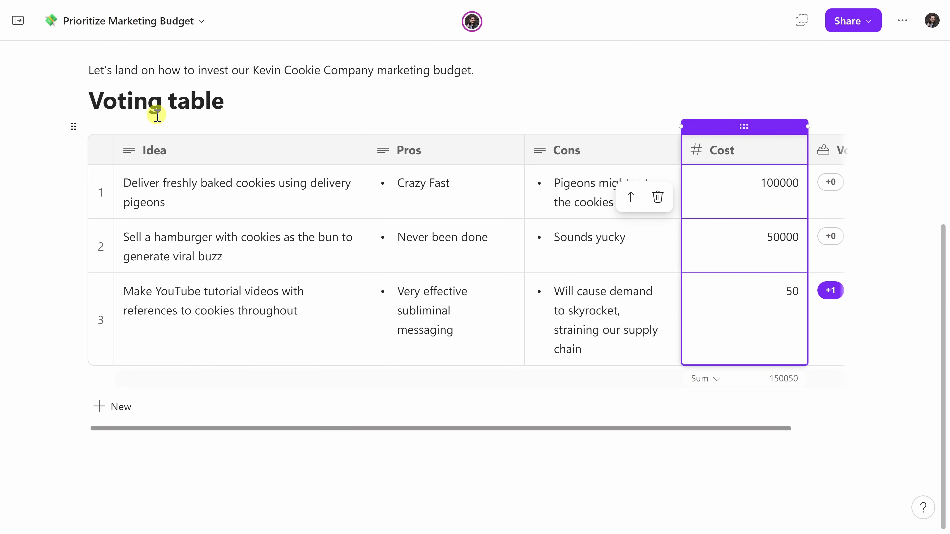
scroll(156, 250, up, 2)
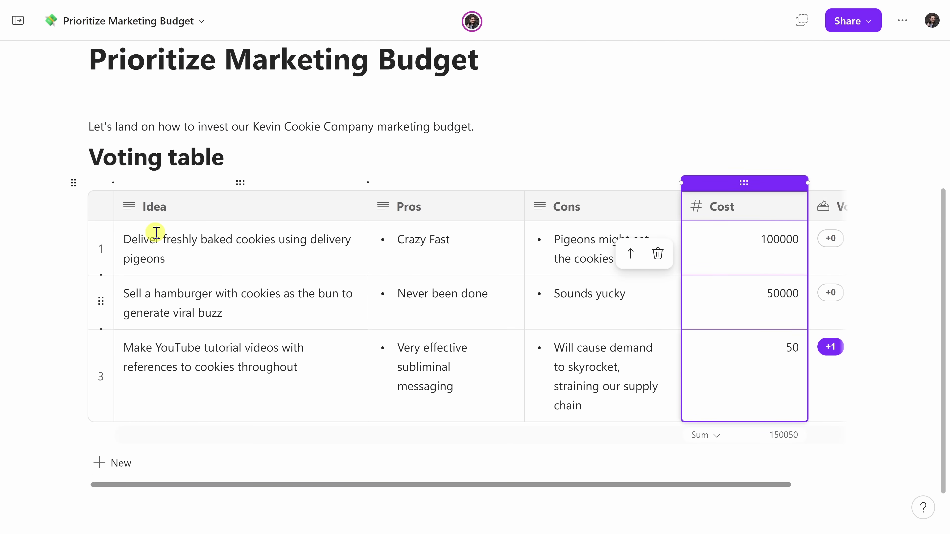
Move the intro sentence about the marketing budget below the voting table.
click(89, 144)
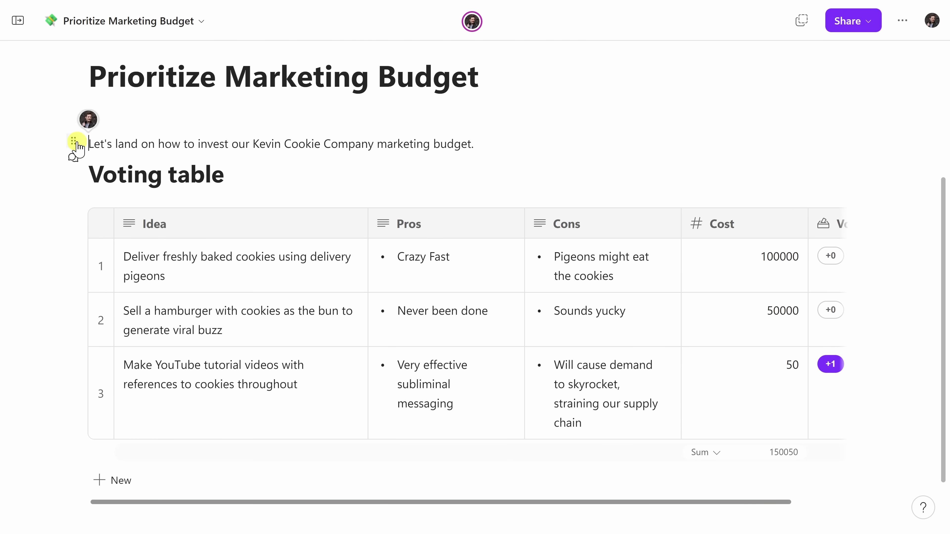
drag(74, 141, 76, 502)
scroll(179, 446, down, 3)
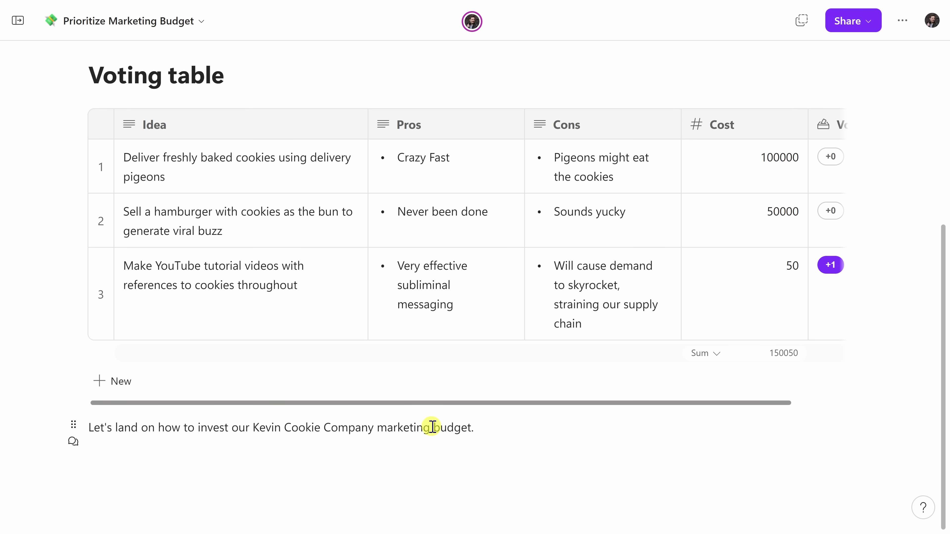
scroll(433, 428, up, 5)
scroll(434, 428, down, 5)
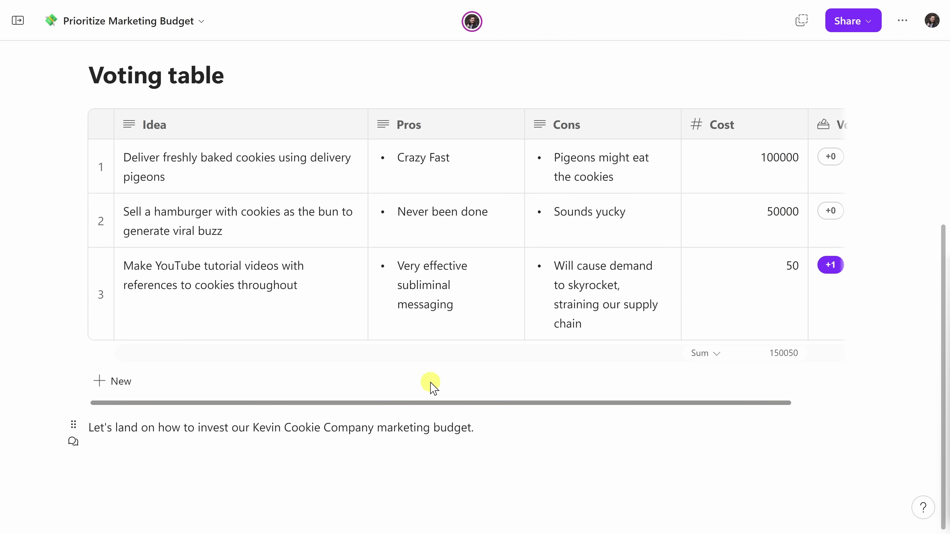
Create a second, untitled page under Marketing Team using the sidebar's + menu.
click(18, 21)
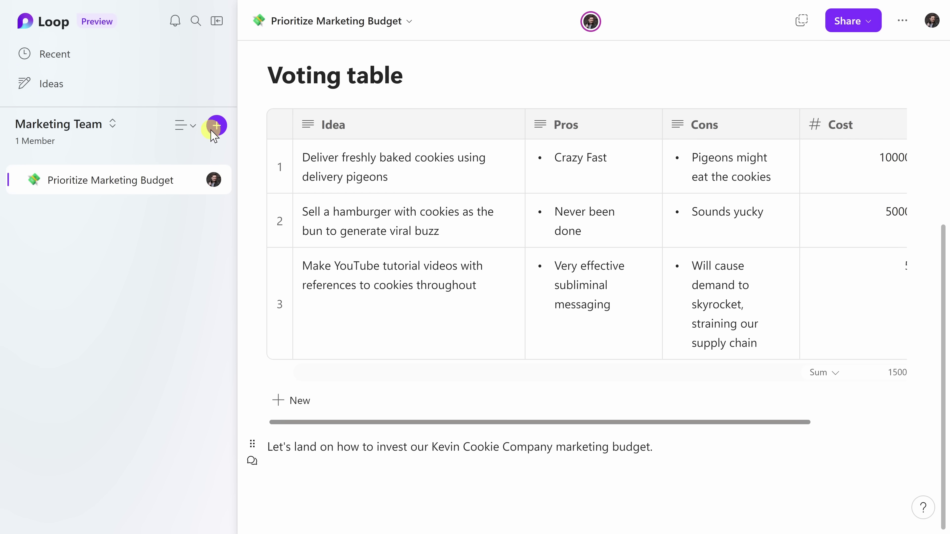
click(217, 126)
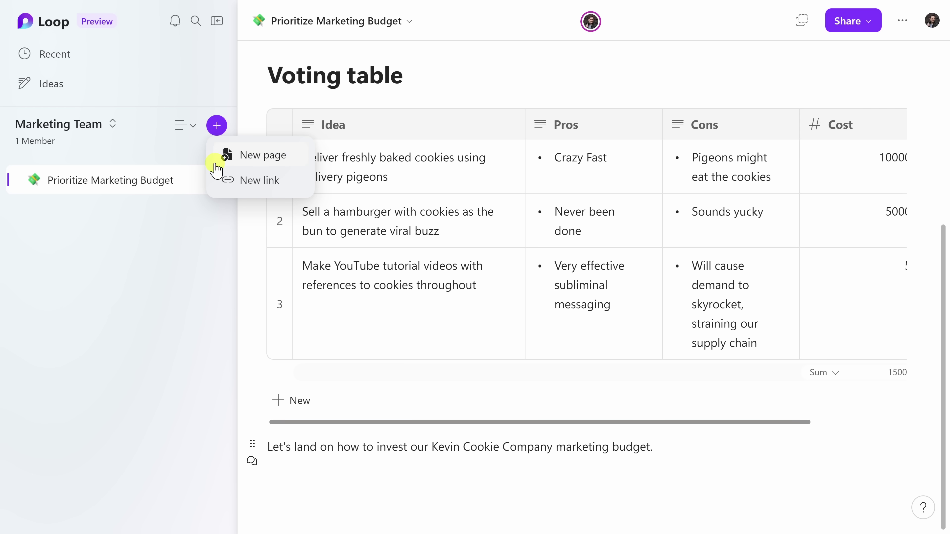
click(266, 161)
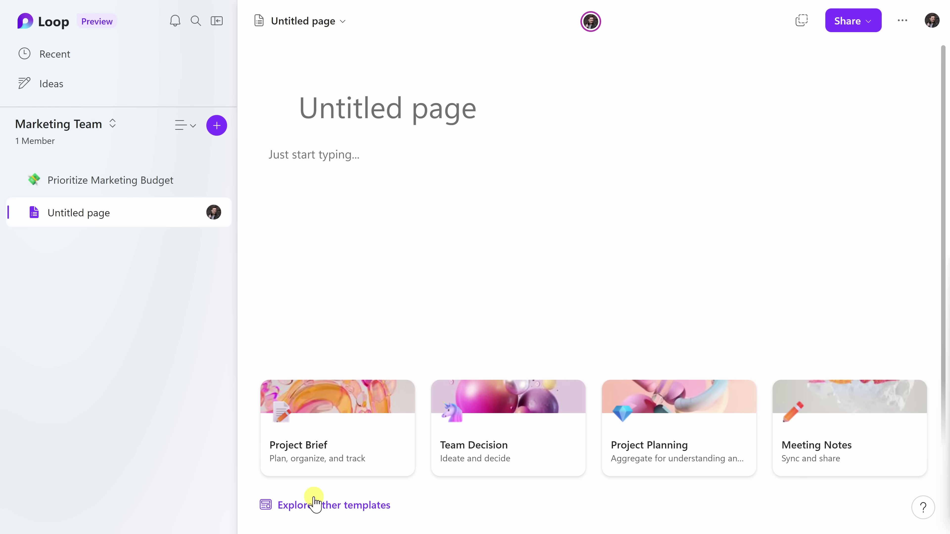
Compare the Team Decision and Meeting Notes templates, then apply Meeting Notes to the page.
click(318, 508)
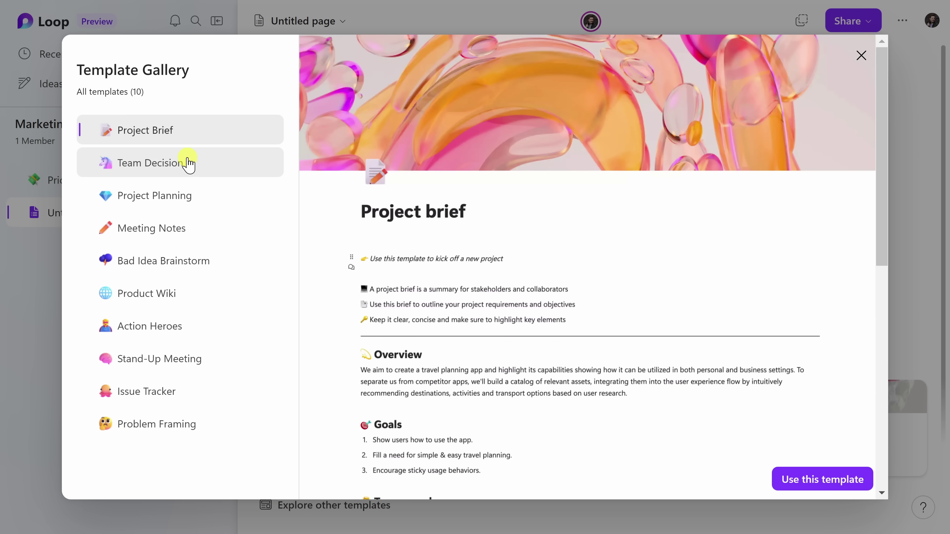
click(187, 164)
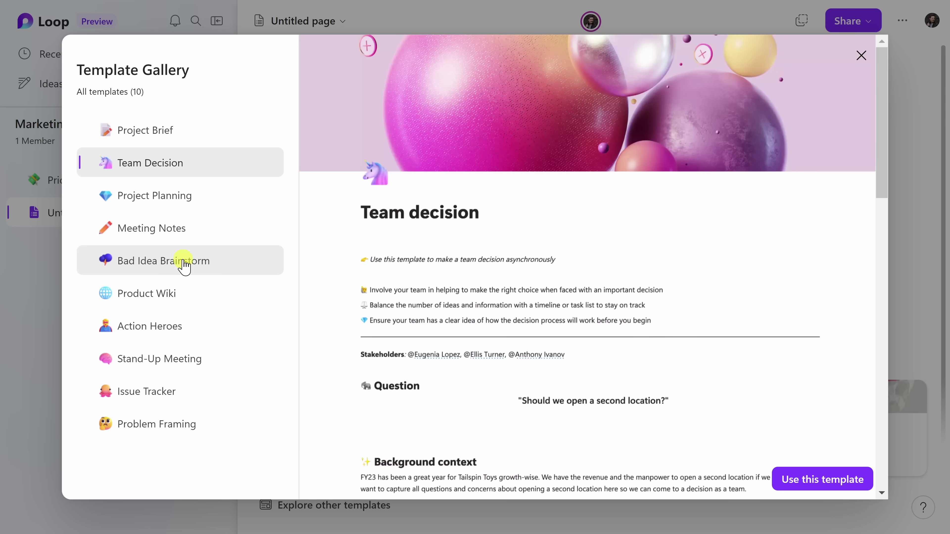
scroll(623, 204, down, 15)
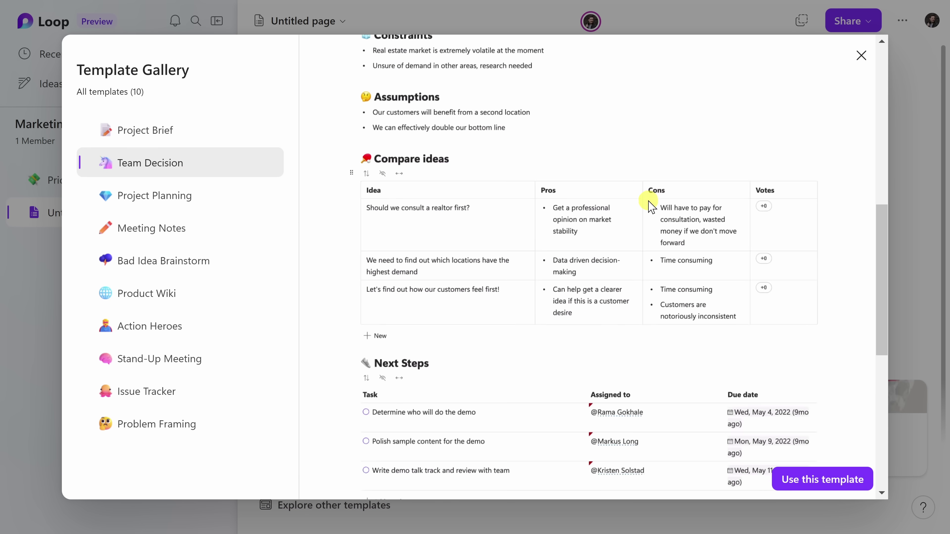
scroll(630, 298, up, 10)
scroll(631, 298, up, 8)
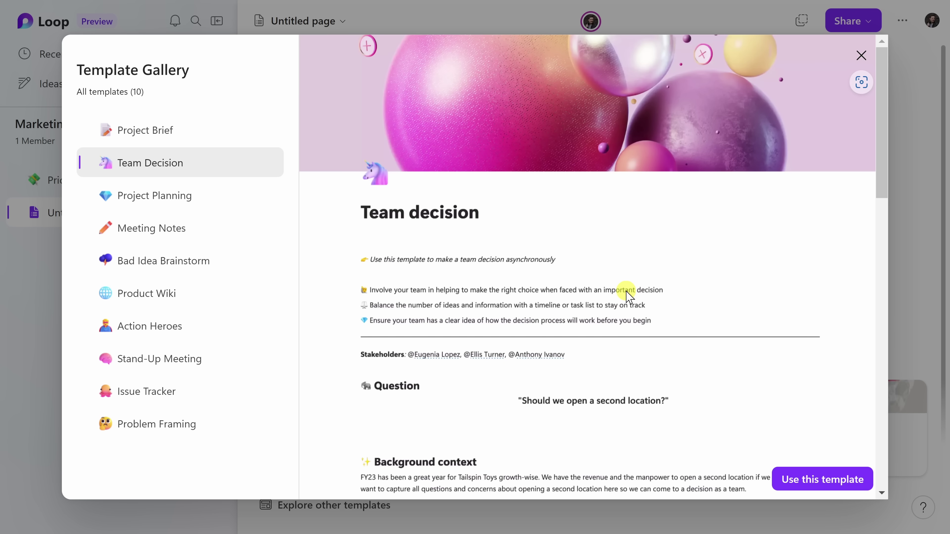
click(202, 228)
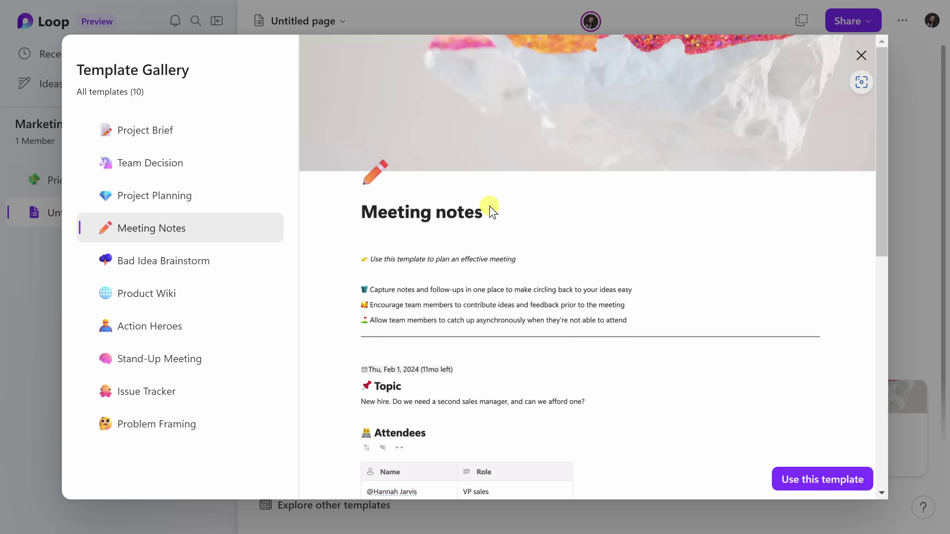
scroll(493, 213, down, 4)
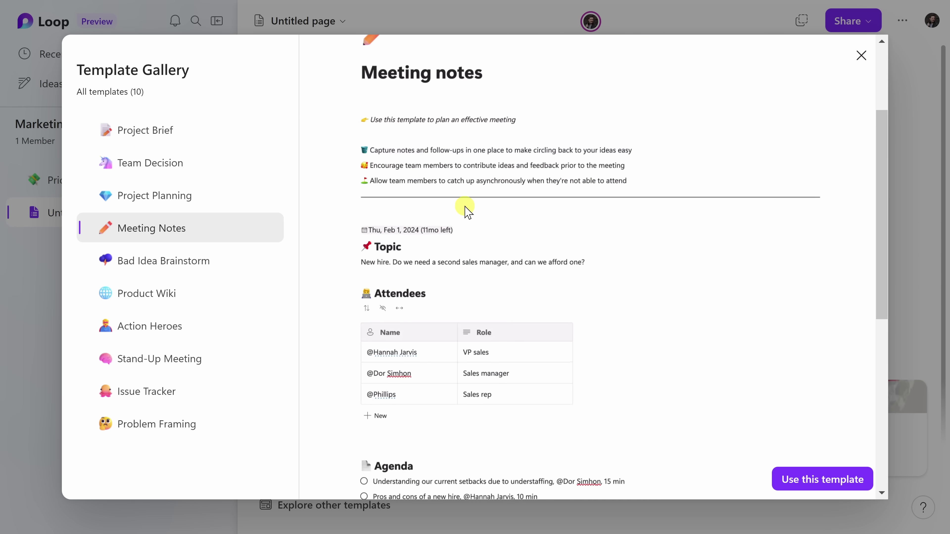
scroll(465, 208, down, 4)
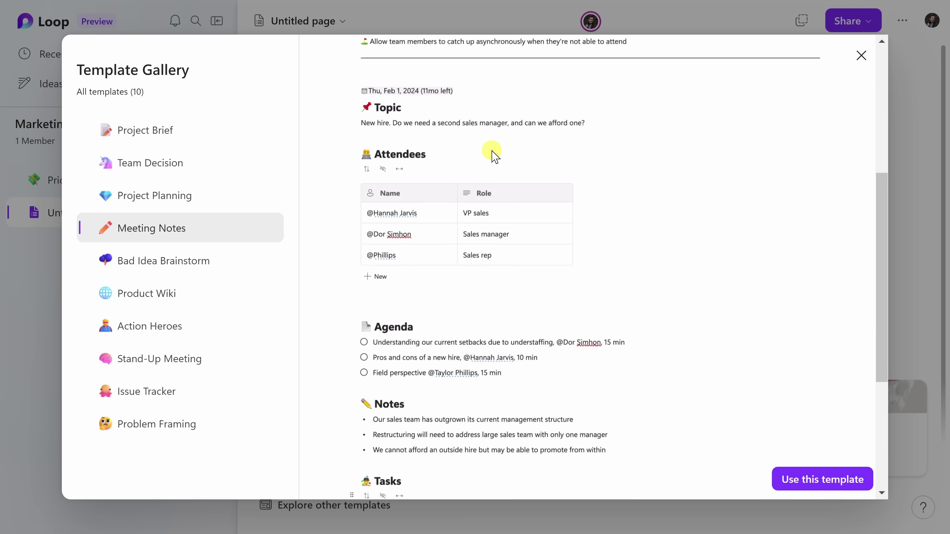
scroll(493, 153, down, 6)
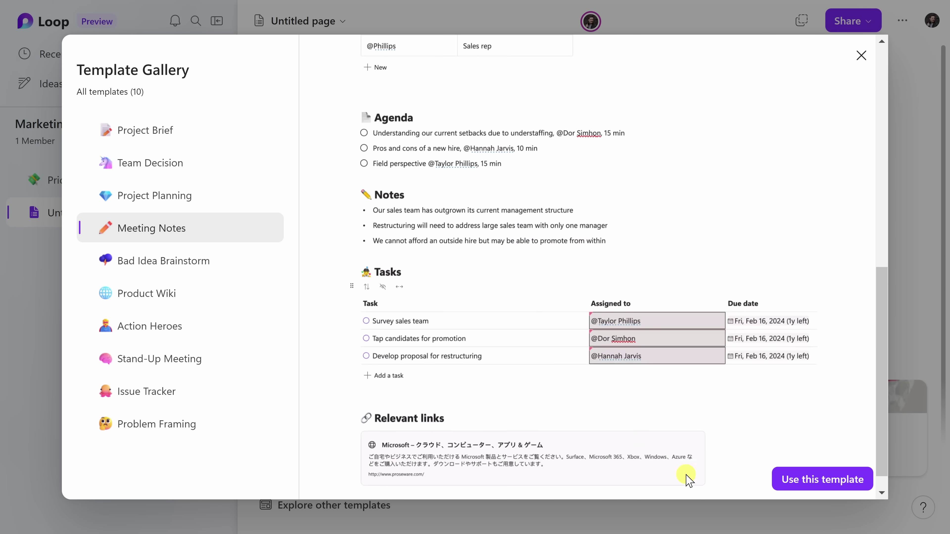
click(826, 479)
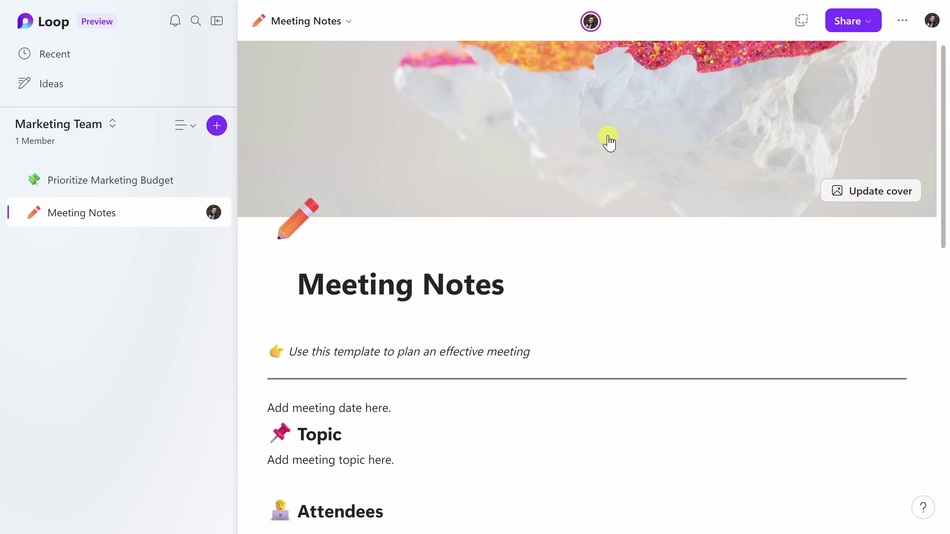
Review the Meeting Notes sections, then show the page's Share options: workspace, page, or Loop component.
scroll(461, 307, down, 2)
scroll(460, 307, down, 18)
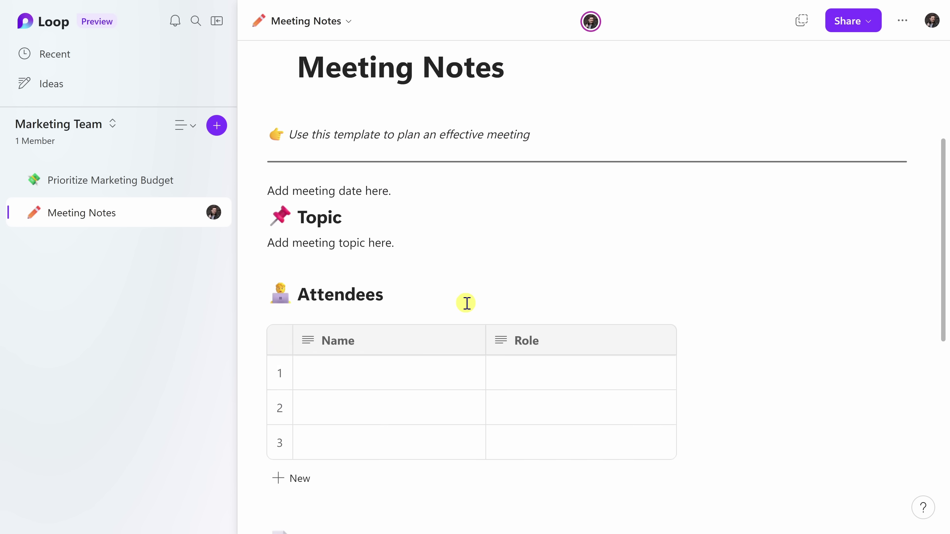
scroll(508, 295, up, 20)
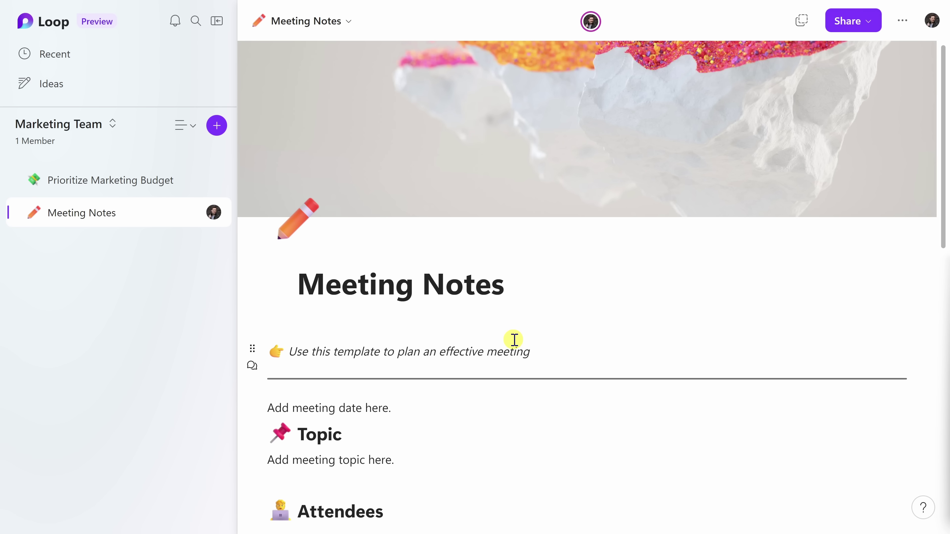
click(866, 21)
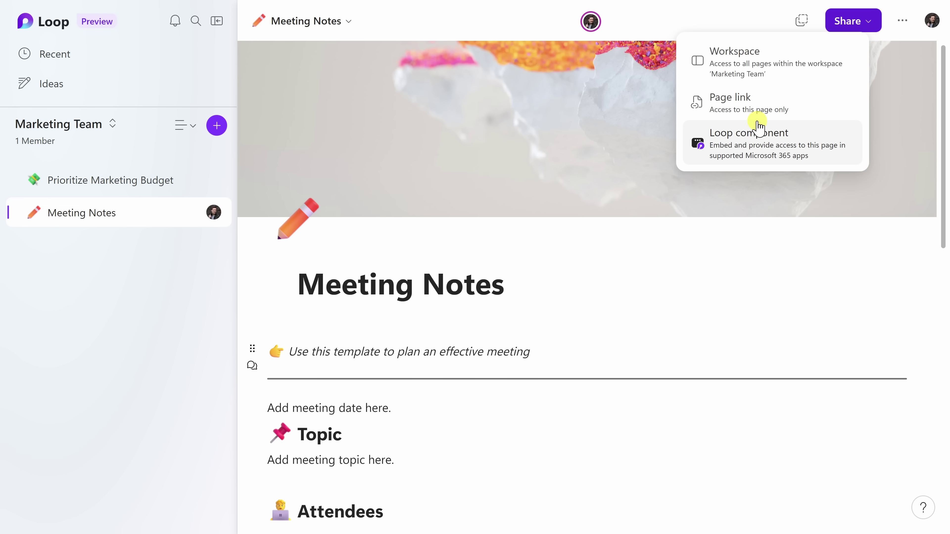
Invite teammates so Marketing Team has five members, then return to Prioritize Marketing Budget.
click(777, 71)
click(396, 121)
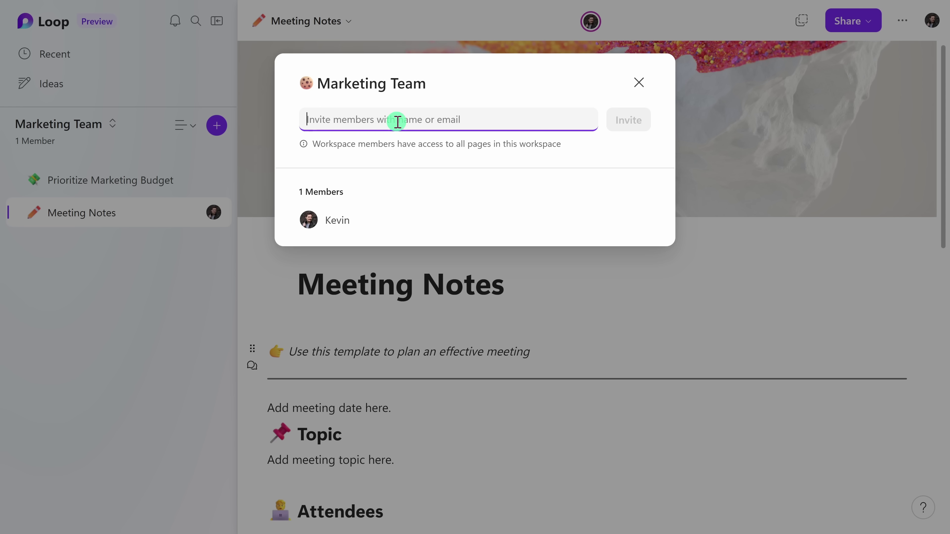
text(mike)
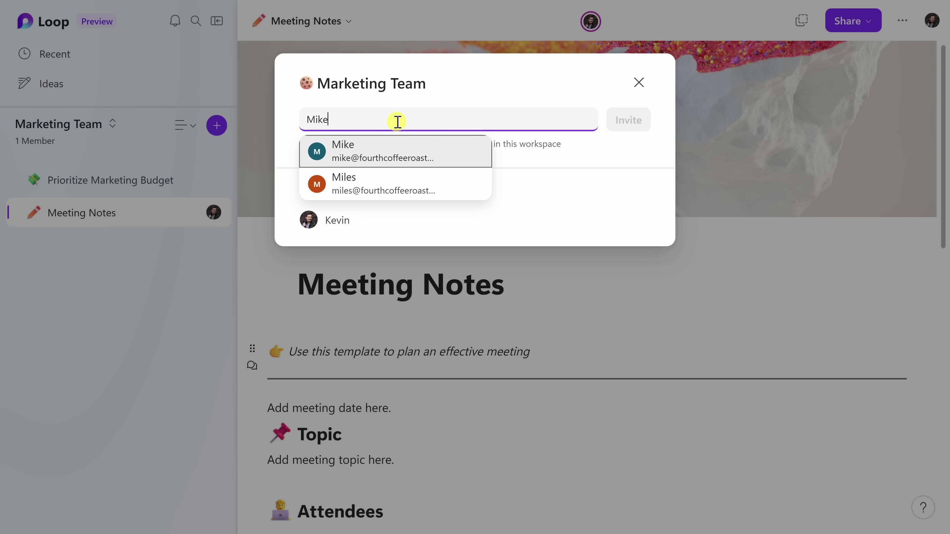
click(413, 153)
click(417, 138)
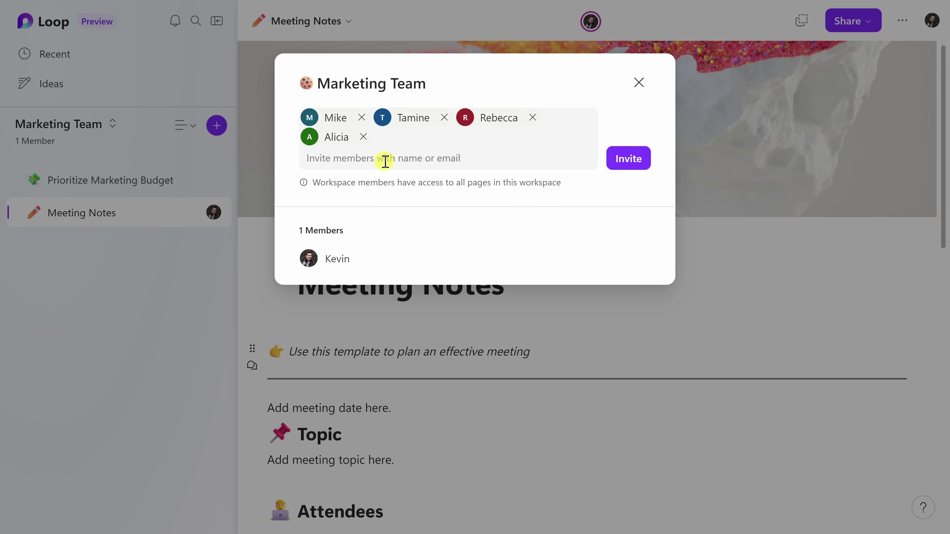
click(632, 166)
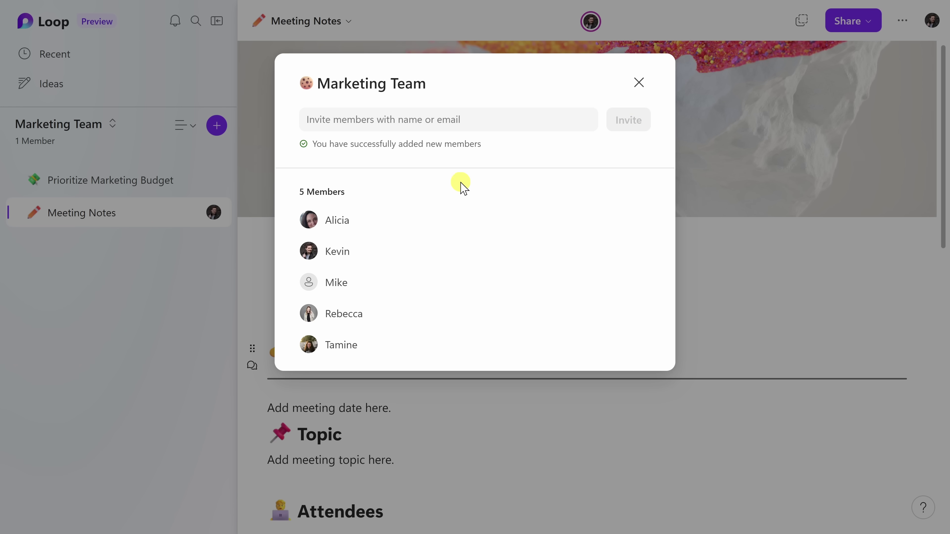
click(639, 82)
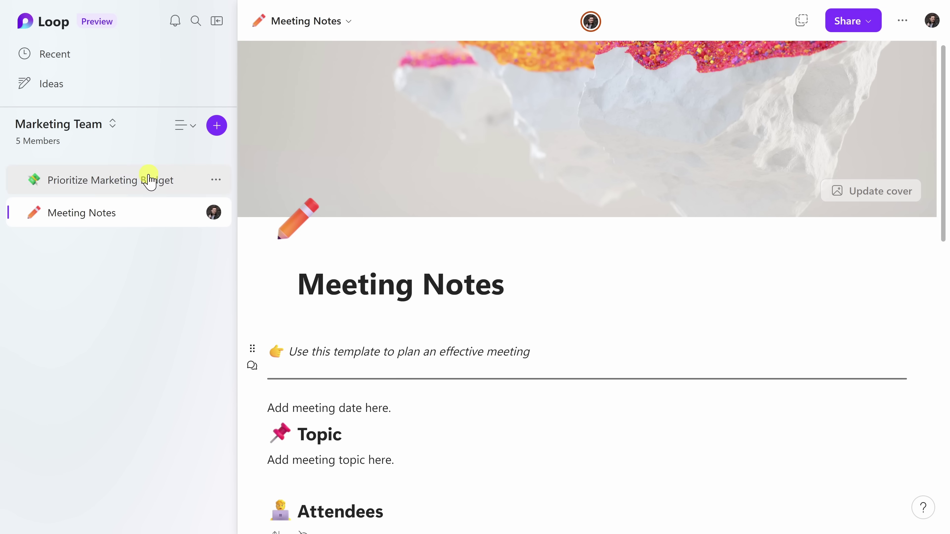
click(132, 189)
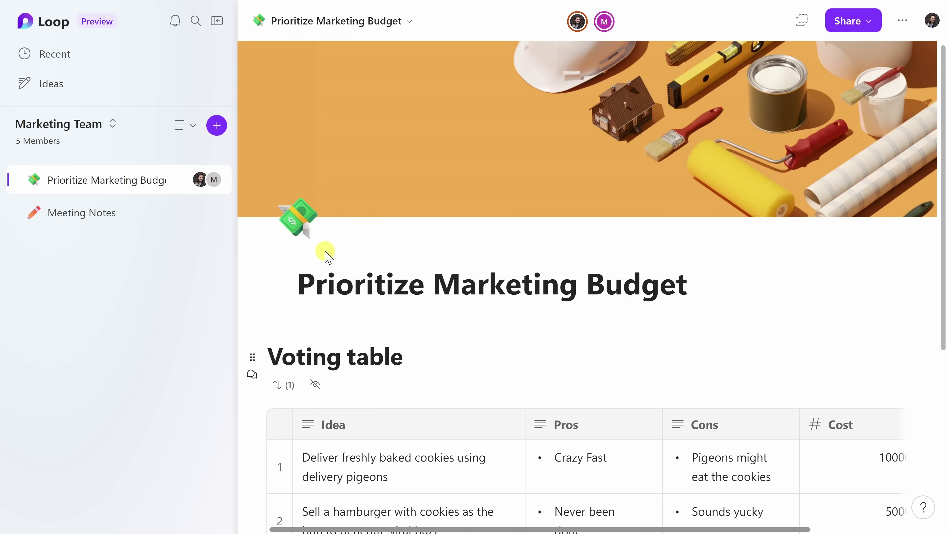
Hide the Cost column in the Voting table so Votes follows Cons.
scroll(745, 256, down, 5)
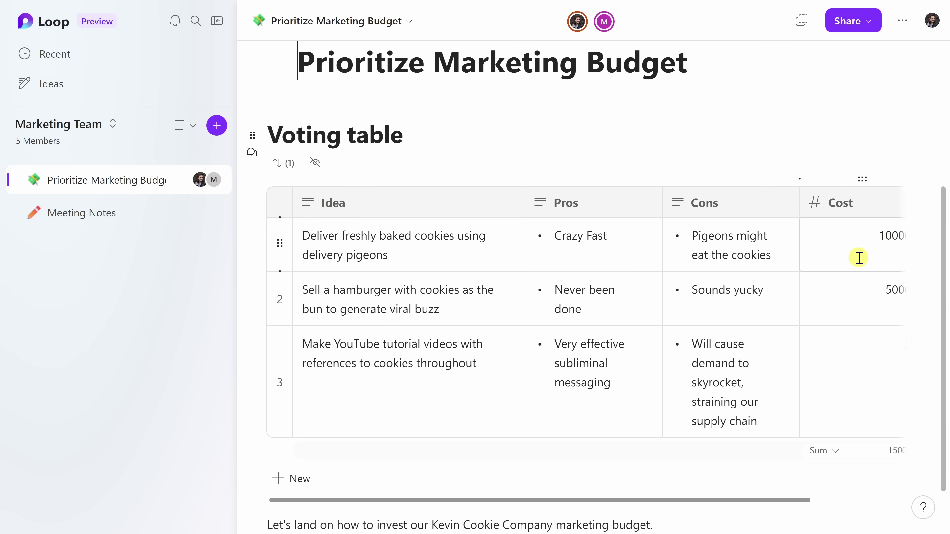
click(315, 165)
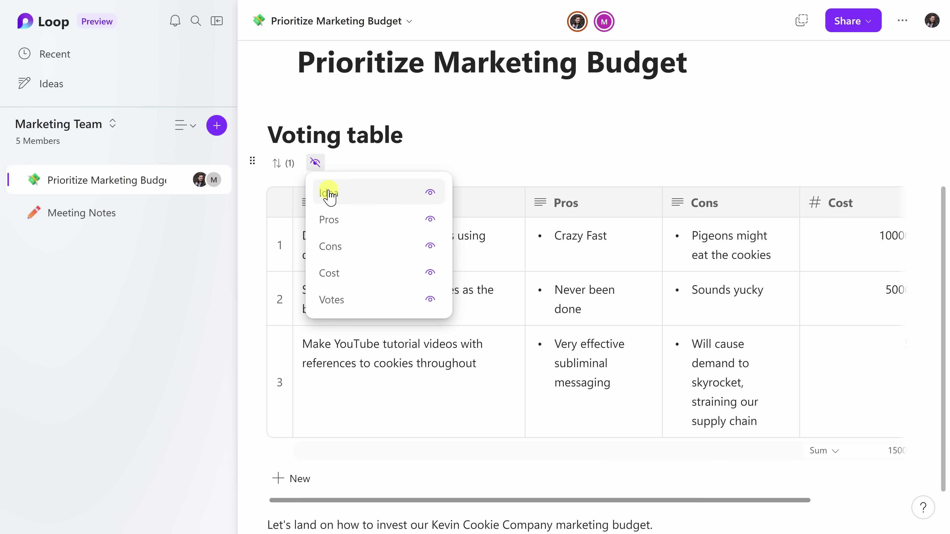
click(366, 279)
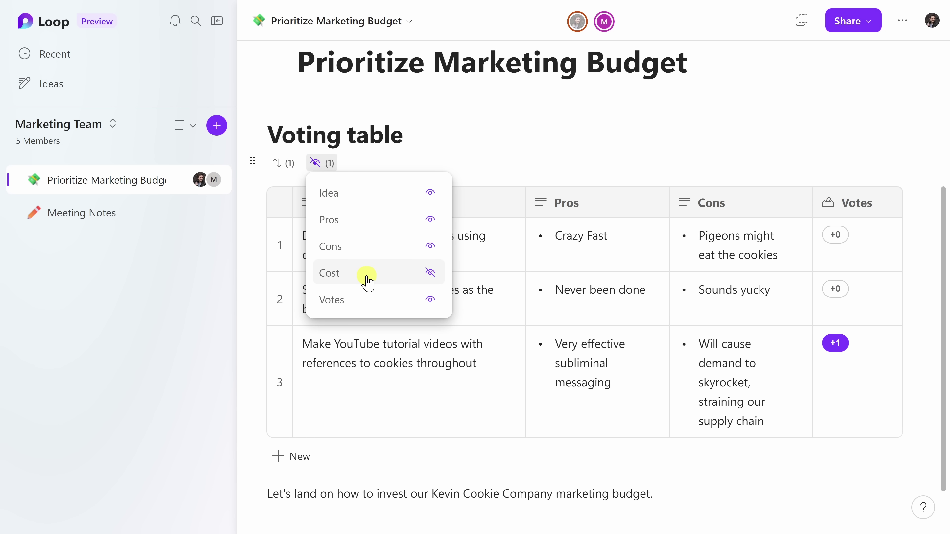
click(632, 148)
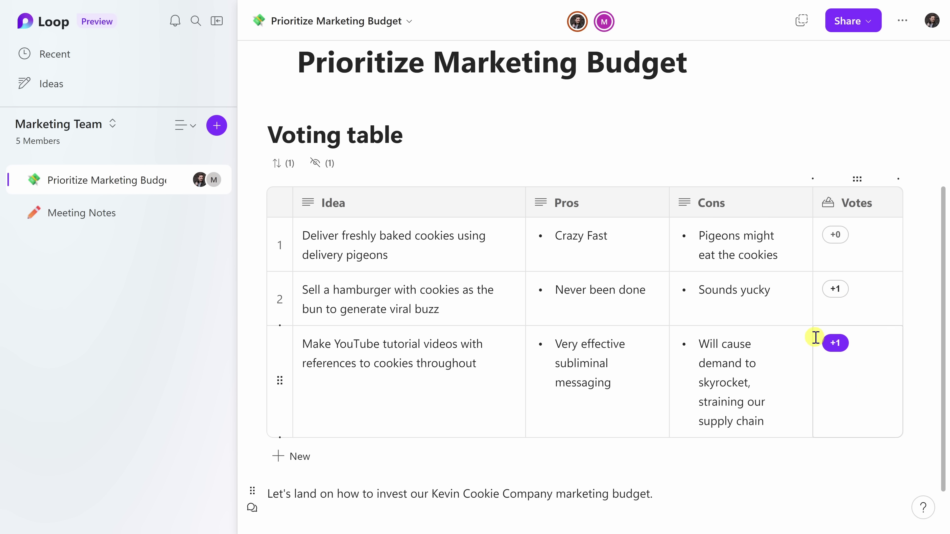
mouse_move(837, 293)
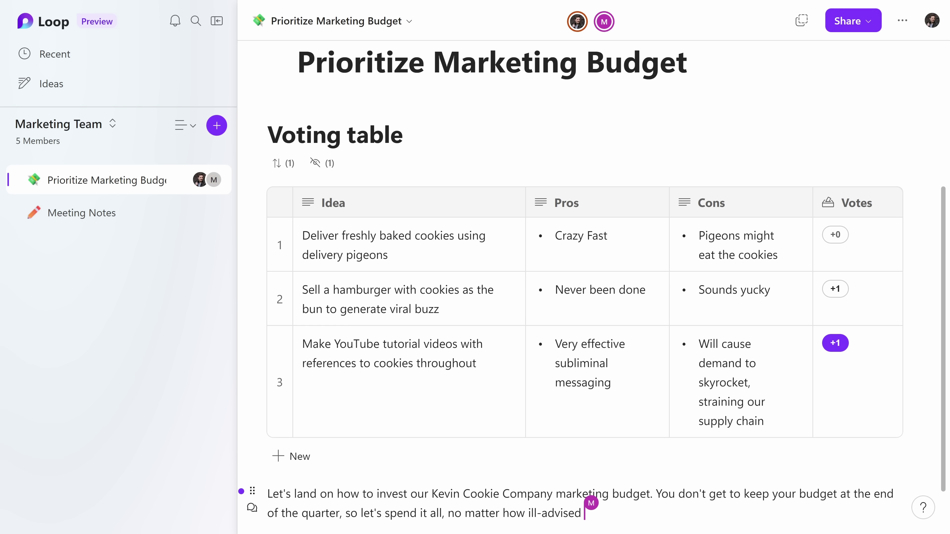
scroll(759, 257, down, 2)
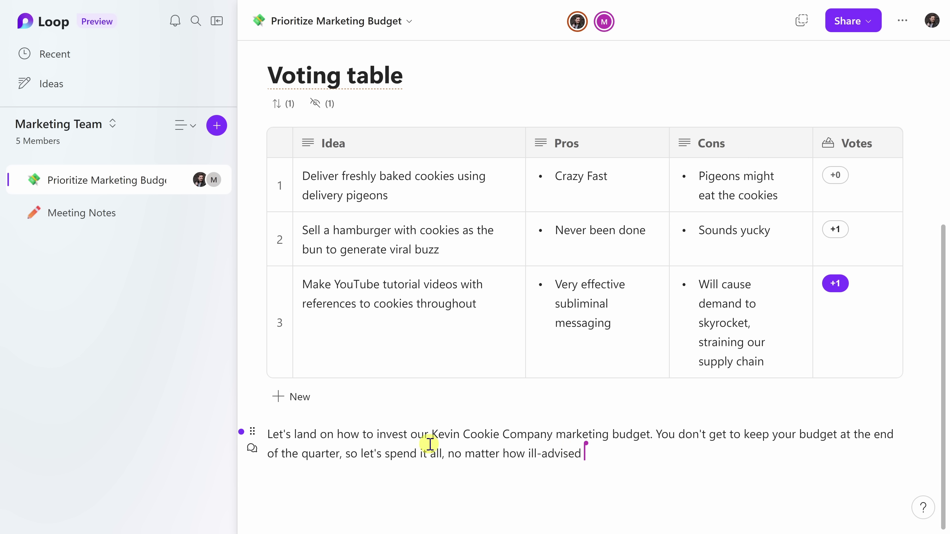
React to the budget paragraph with a heart.
click(251, 452)
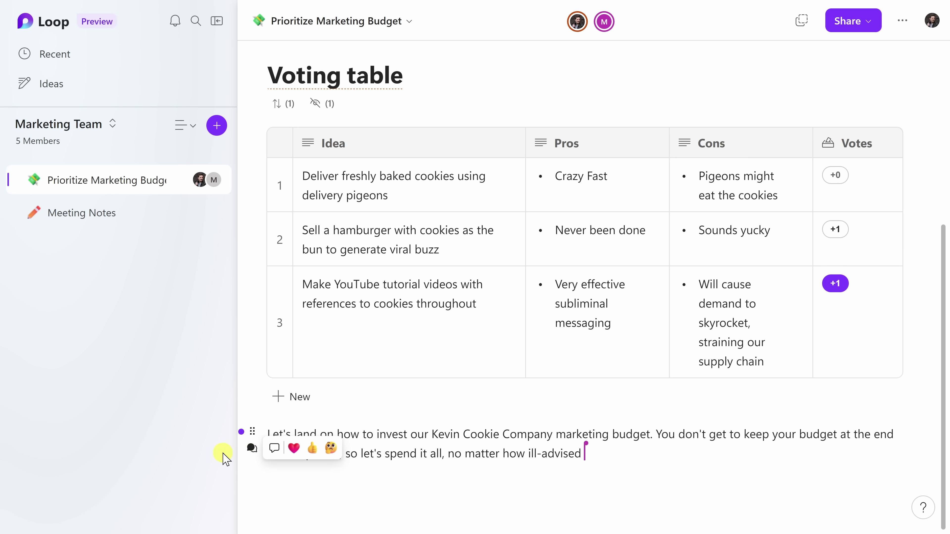
click(294, 449)
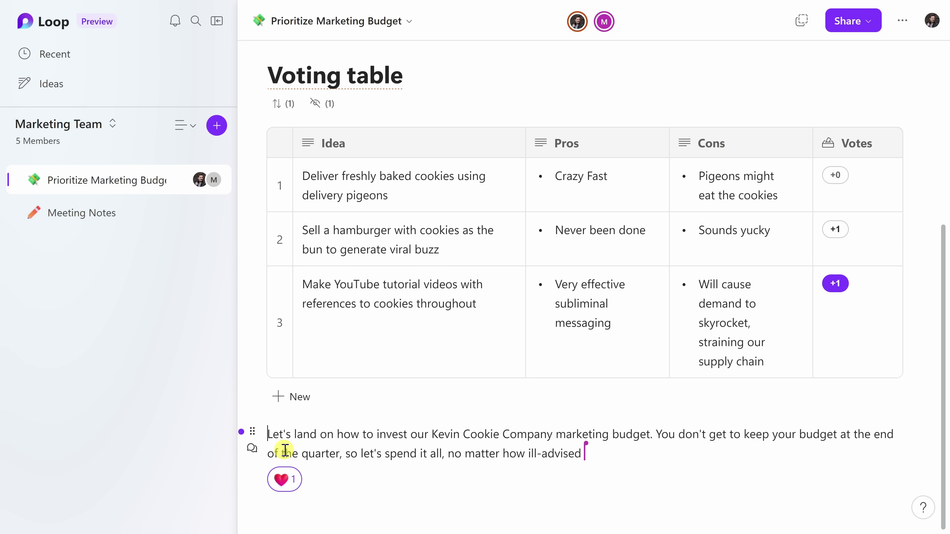
mouse_move(249, 449)
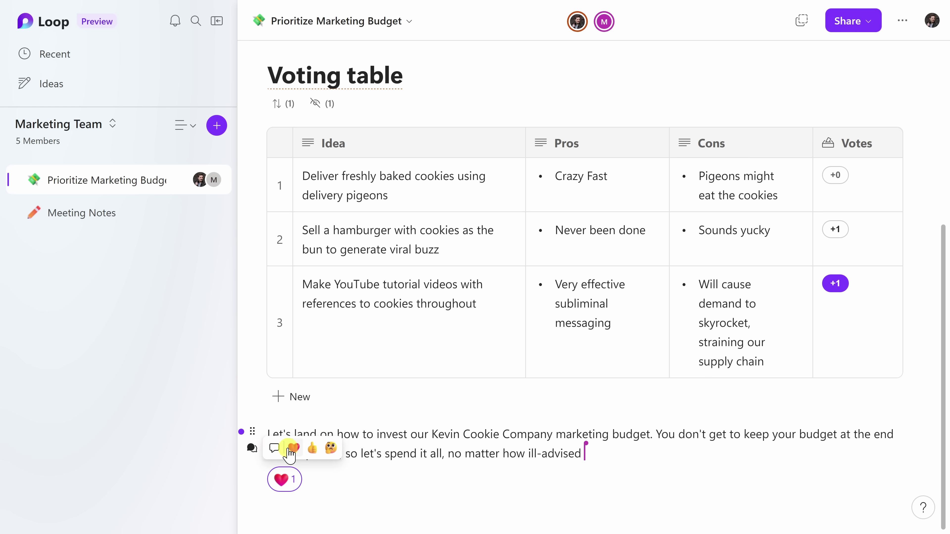
Comment 'I have my spending pants on!' on the paragraph, then add a column between Idea and Pros.
click(275, 449)
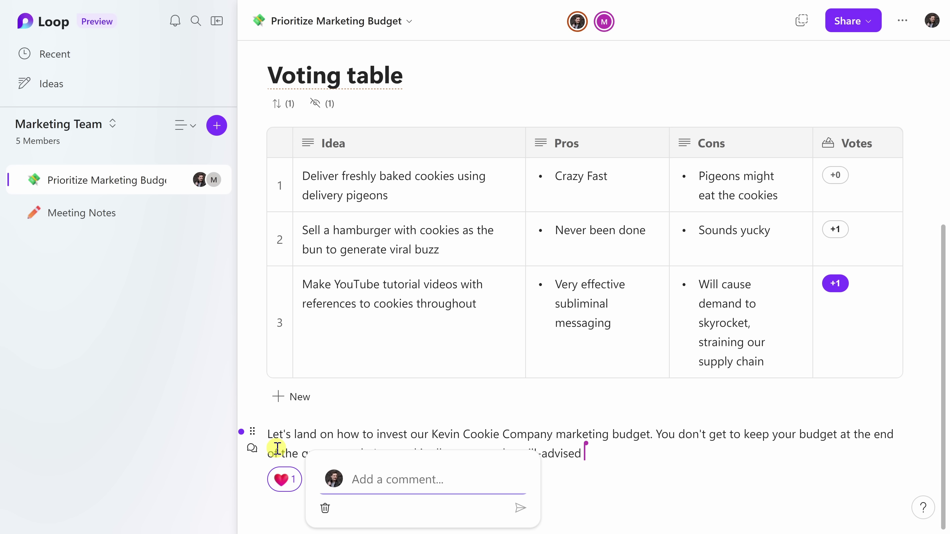
text(I have my spending pants on!)
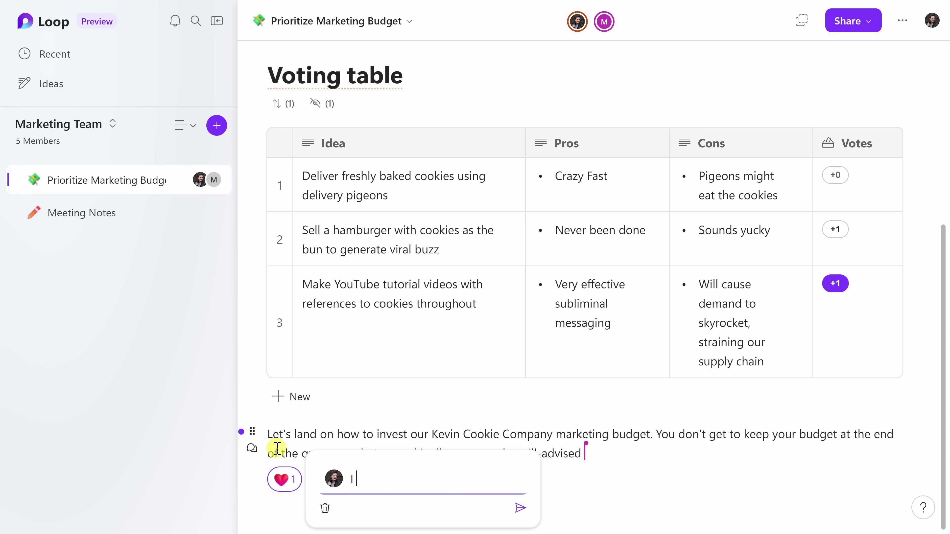
click(520, 508)
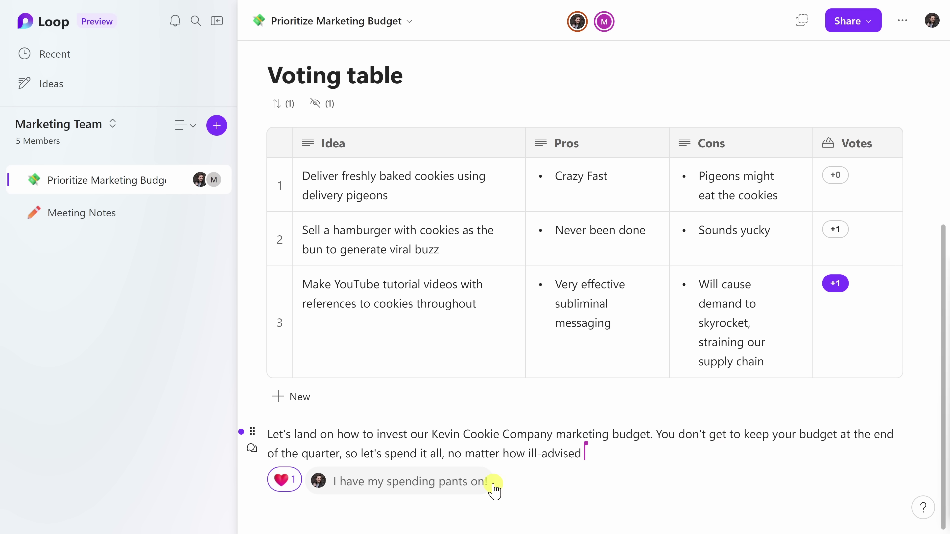
click(527, 121)
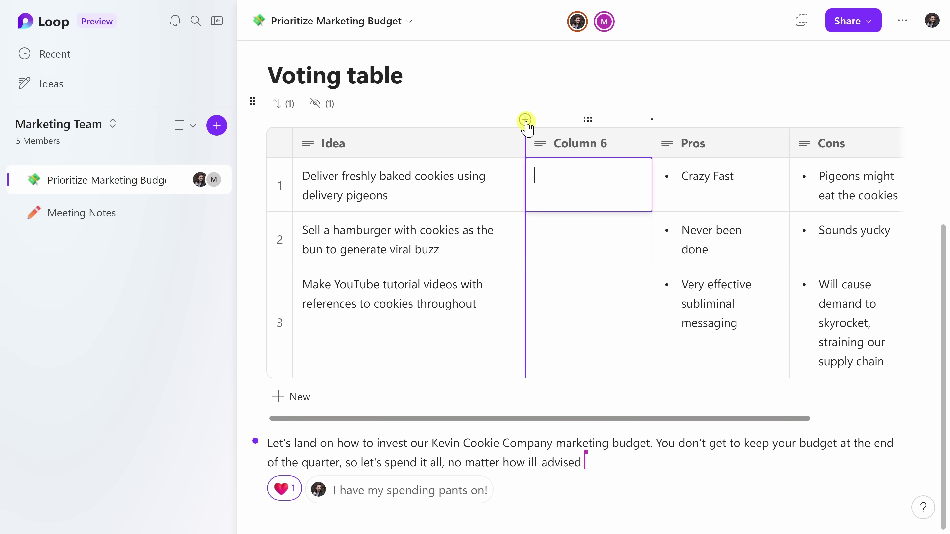
Turn Column 6 into a person column named Owner and assign a teammate to the hamburger idea.
click(635, 144)
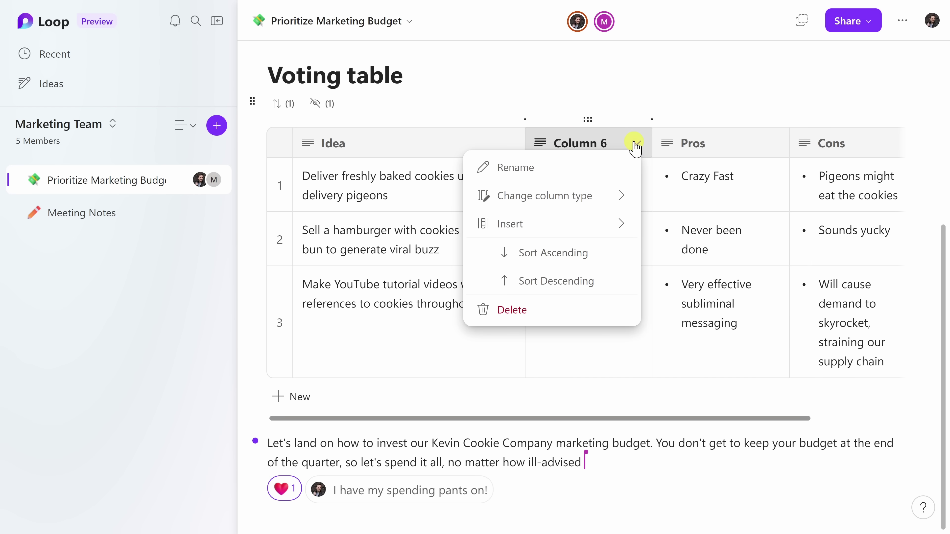
click(591, 199)
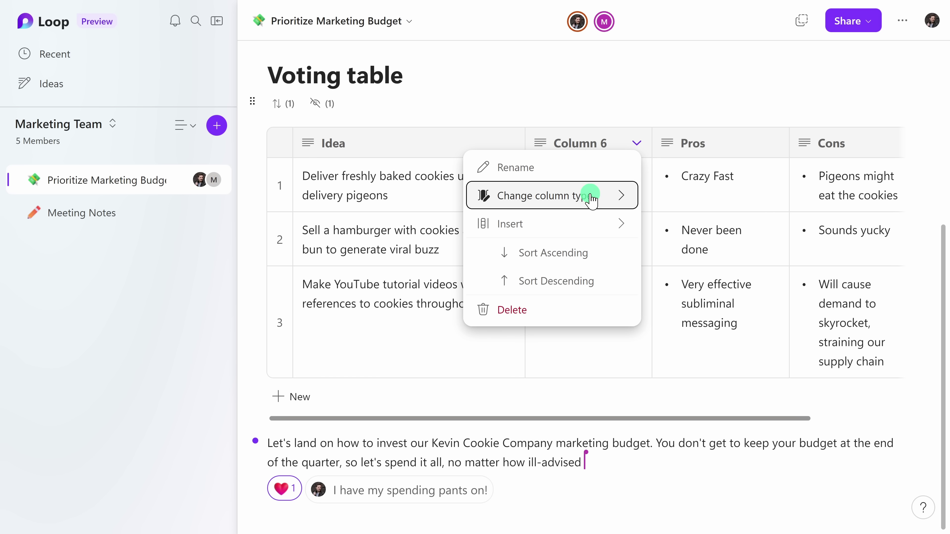
click(718, 266)
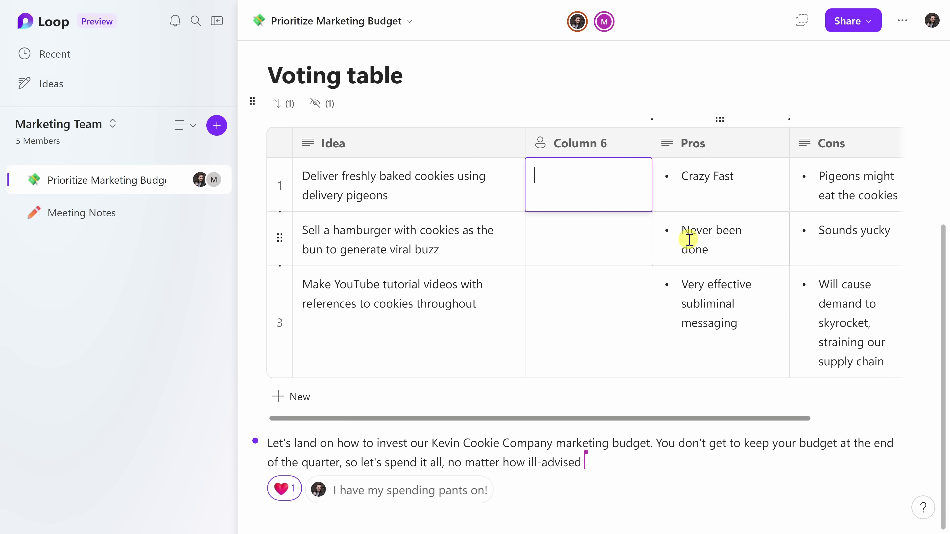
click(596, 142)
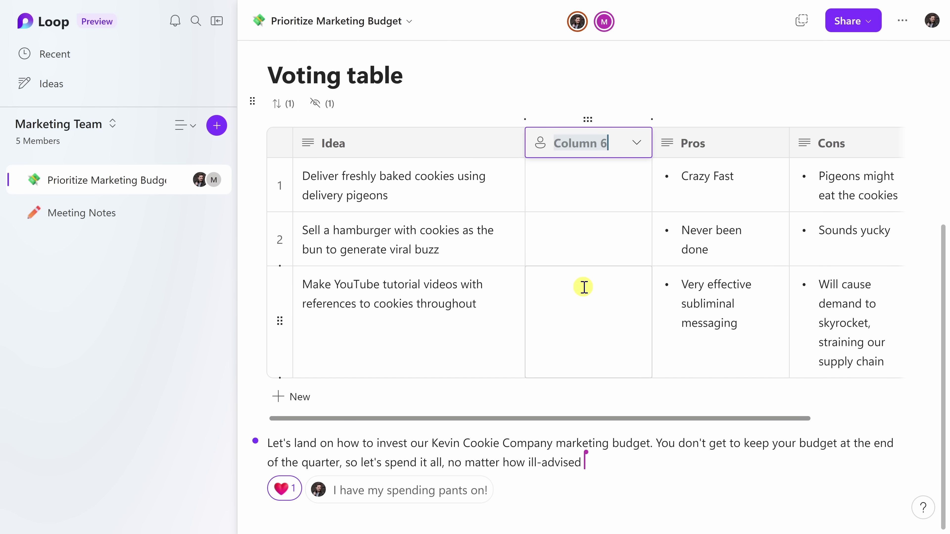
text(Owner)
click(572, 231)
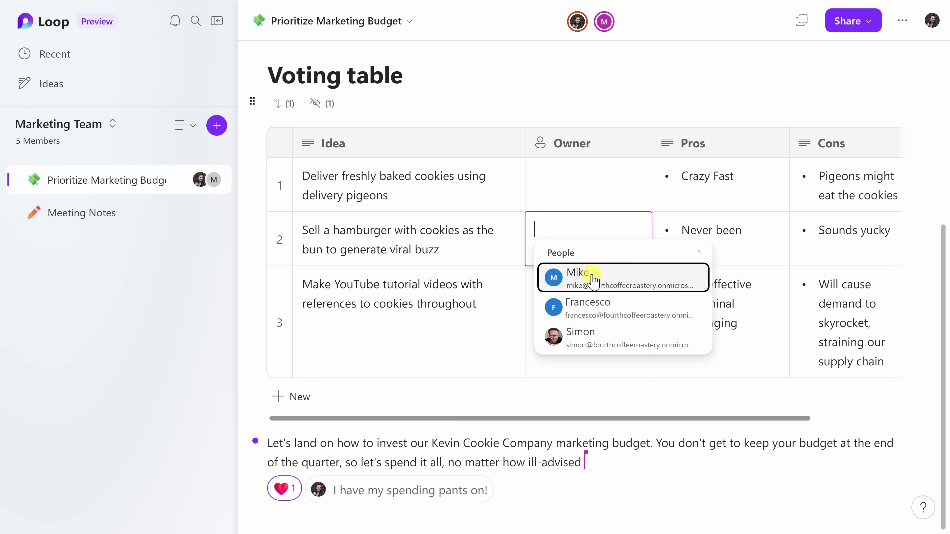
click(598, 277)
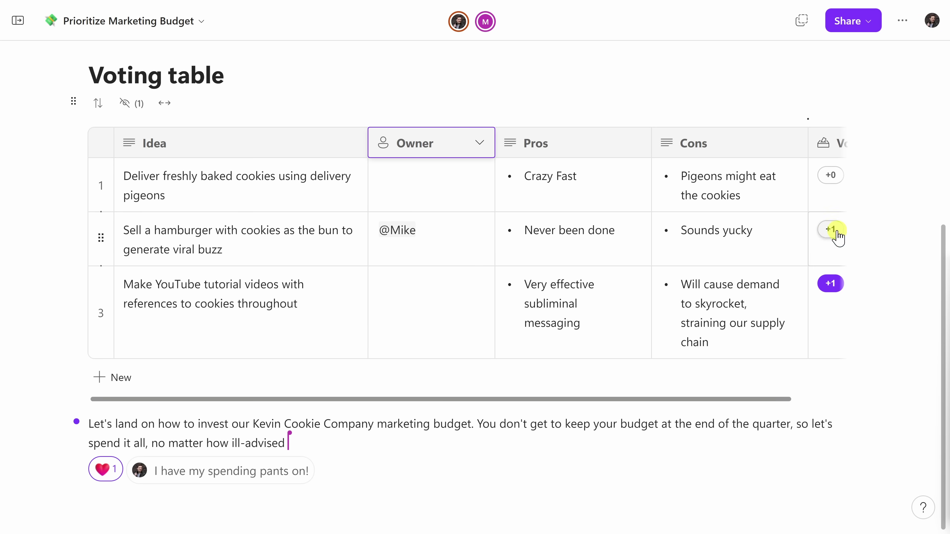
mouse_move(838, 297)
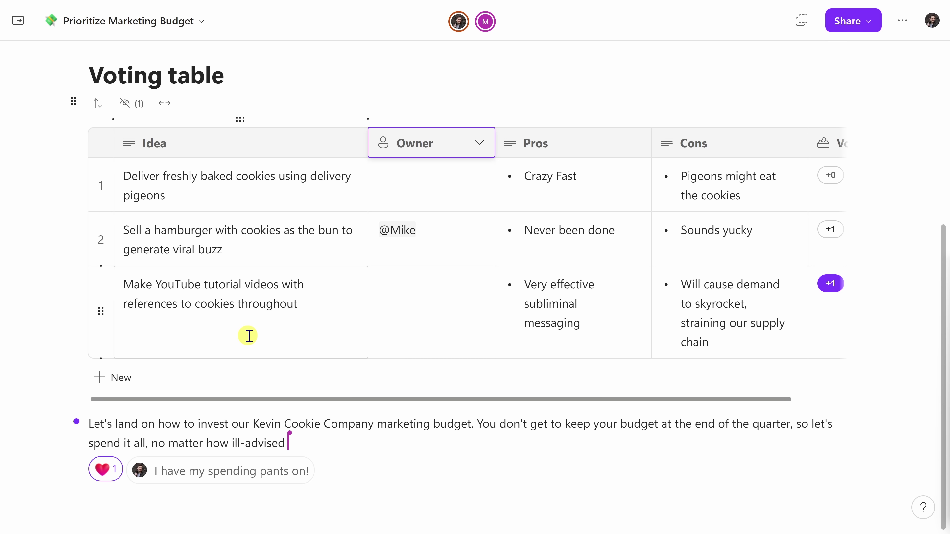
Convert the voting table into a Loop component and copy its link for an email.
click(135, 178)
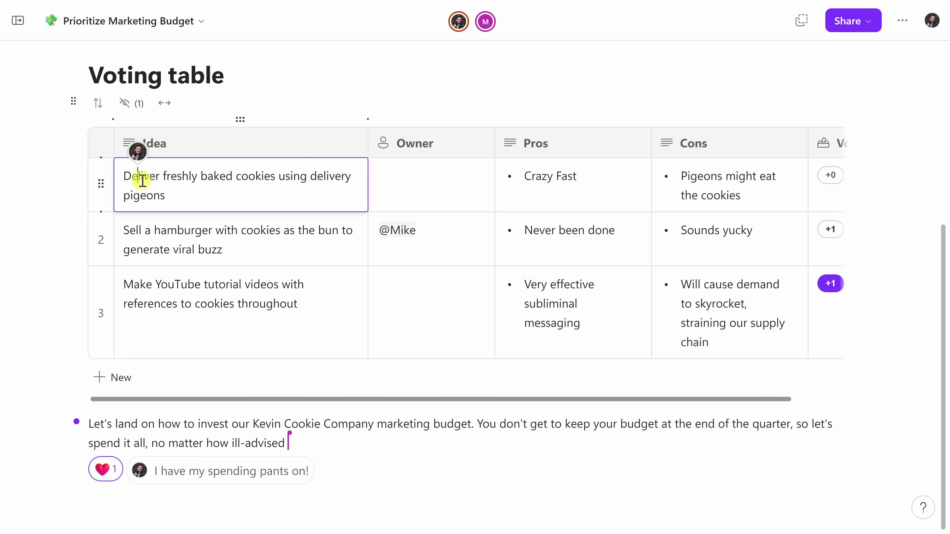
right_click(73, 109)
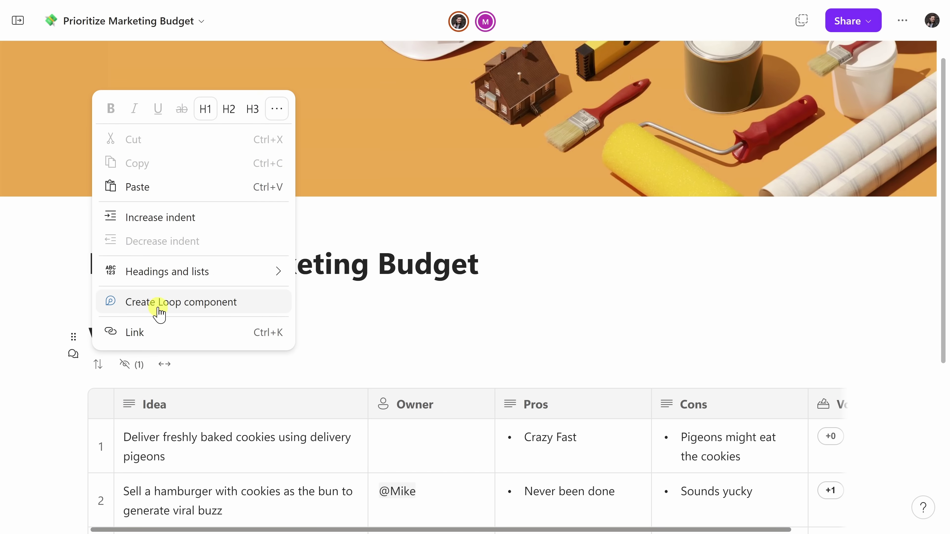
click(215, 311)
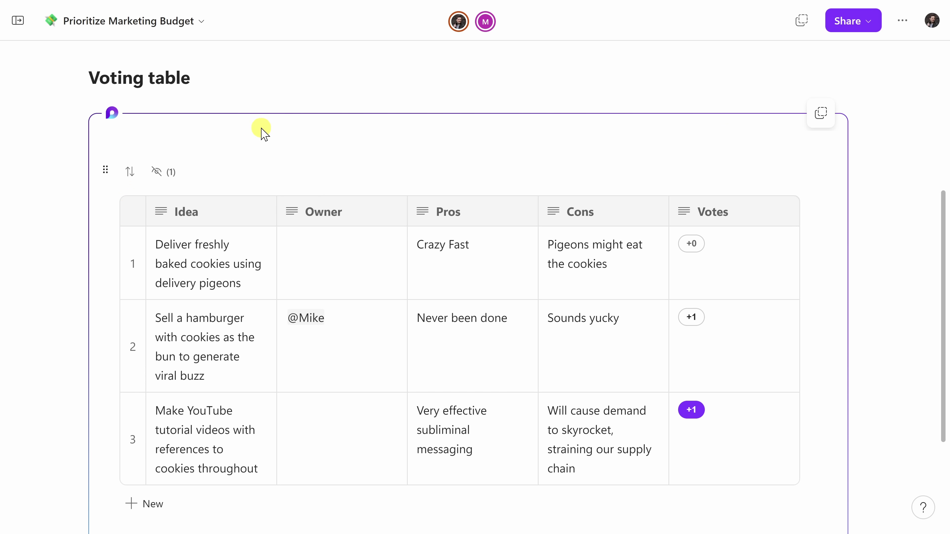
mouse_move(819, 242)
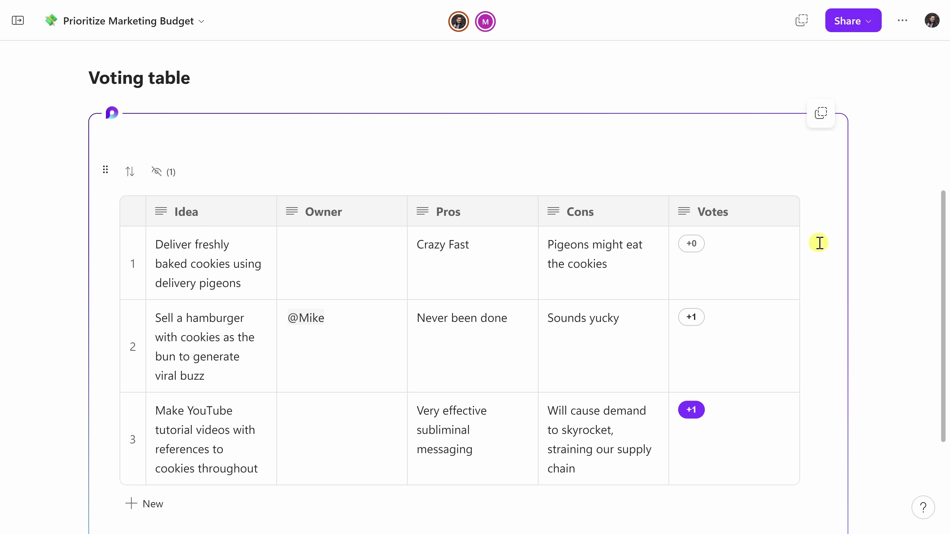
click(823, 114)
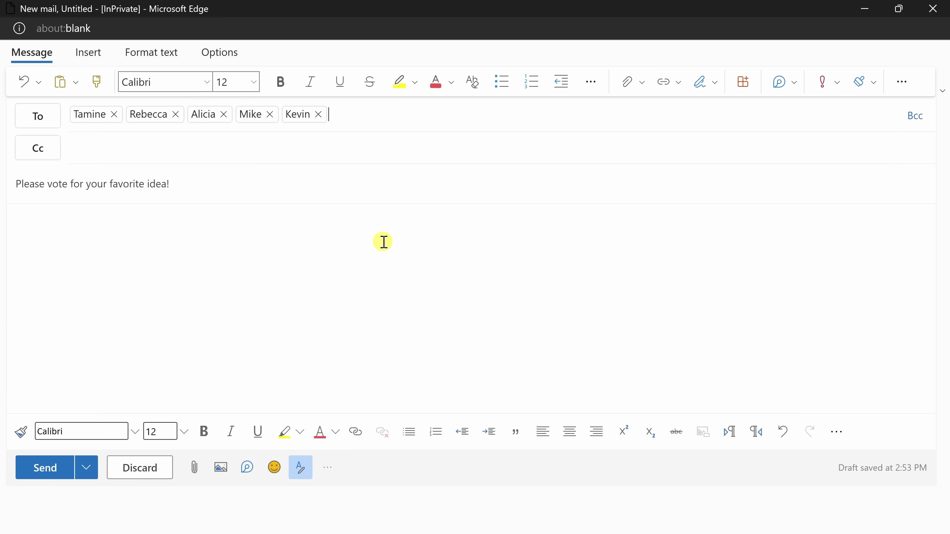
Paste the live voting table below the vote request line and open the received email.
click(207, 241)
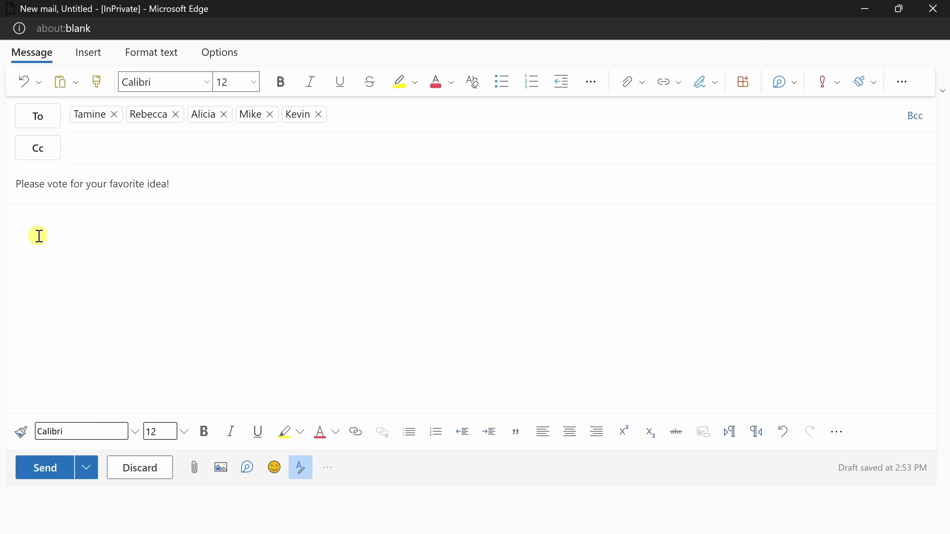
key(ctrl+v)
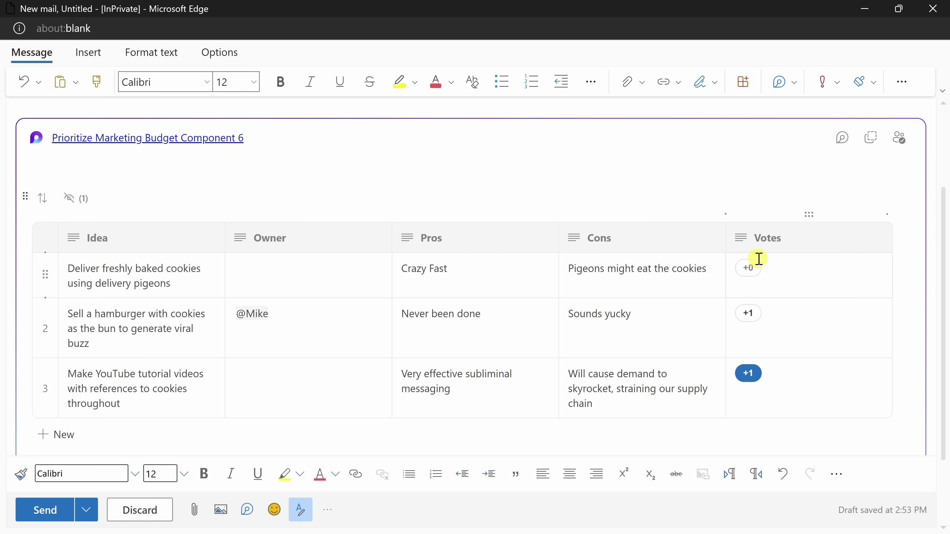
mouse_move(753, 388)
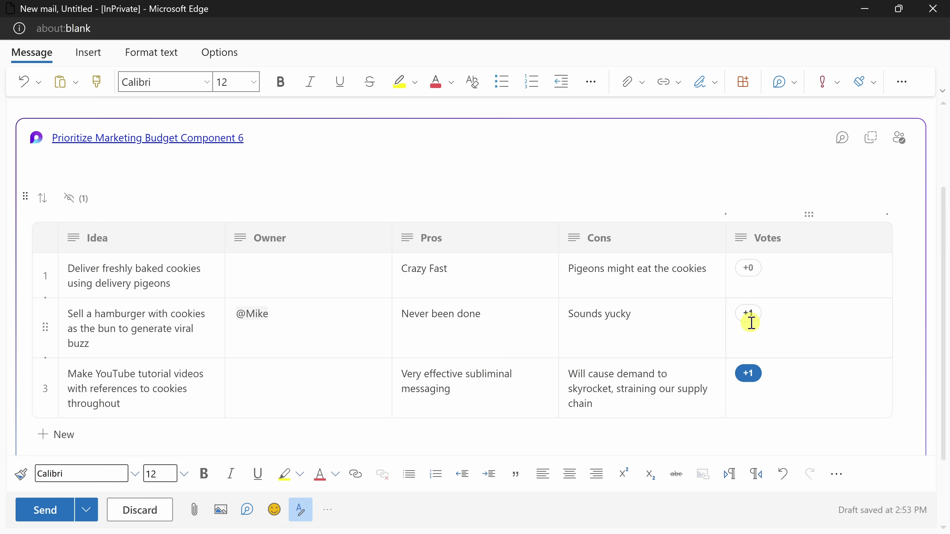
mouse_move(750, 317)
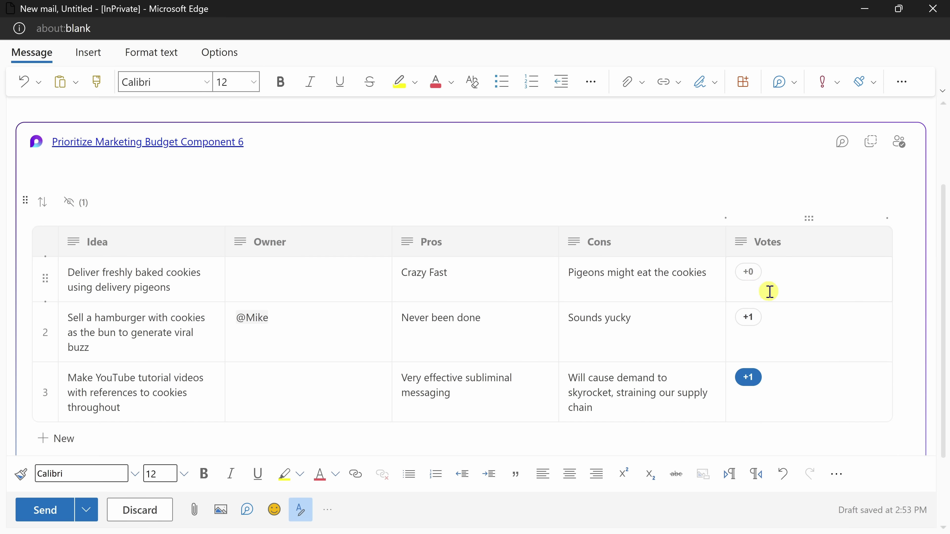
scroll(770, 294, up, 3)
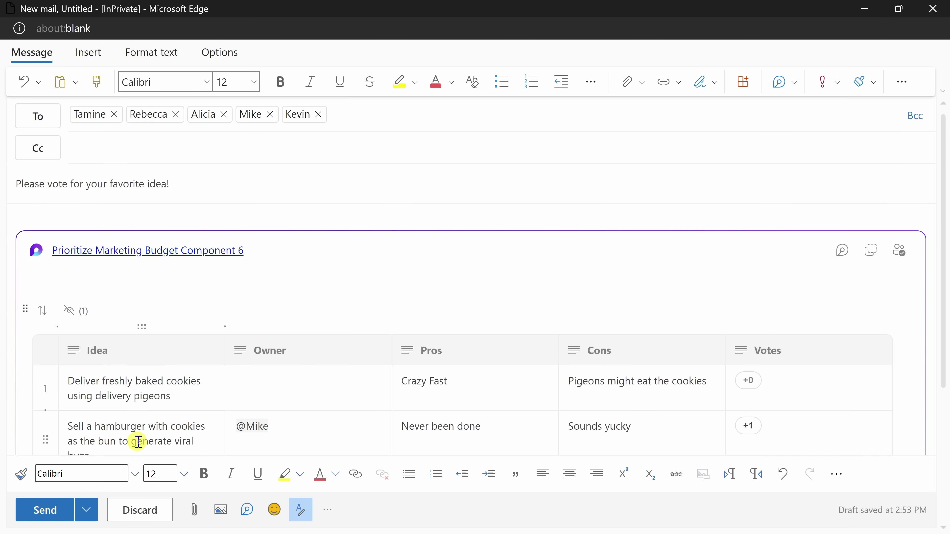
click(64, 511)
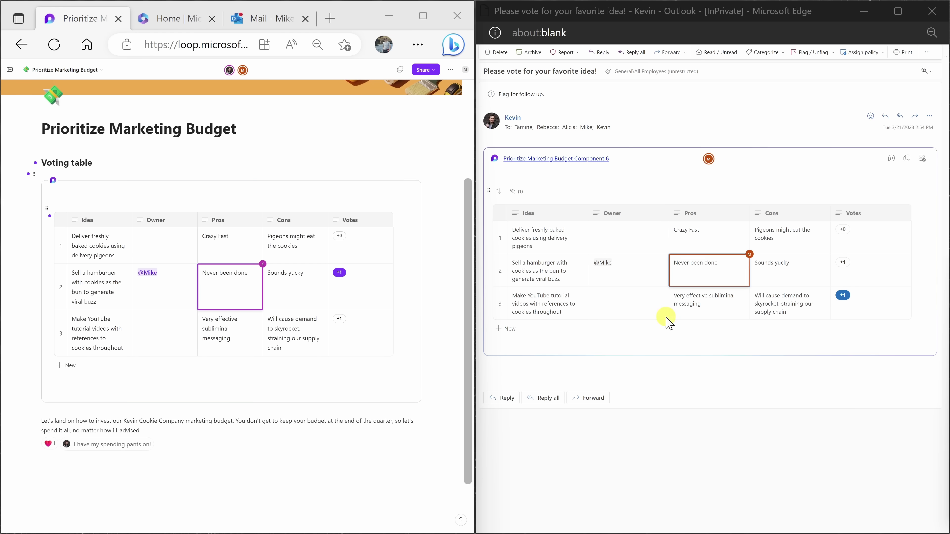
Vote for the pigeon-delivery idea and append 'and should never be done' to row 2's Pros.
click(842, 230)
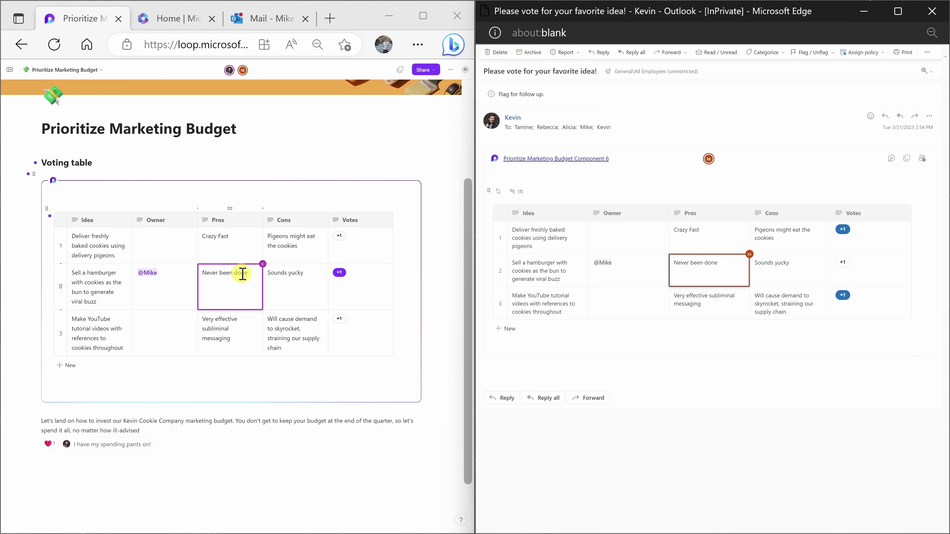
mouse_move(339, 240)
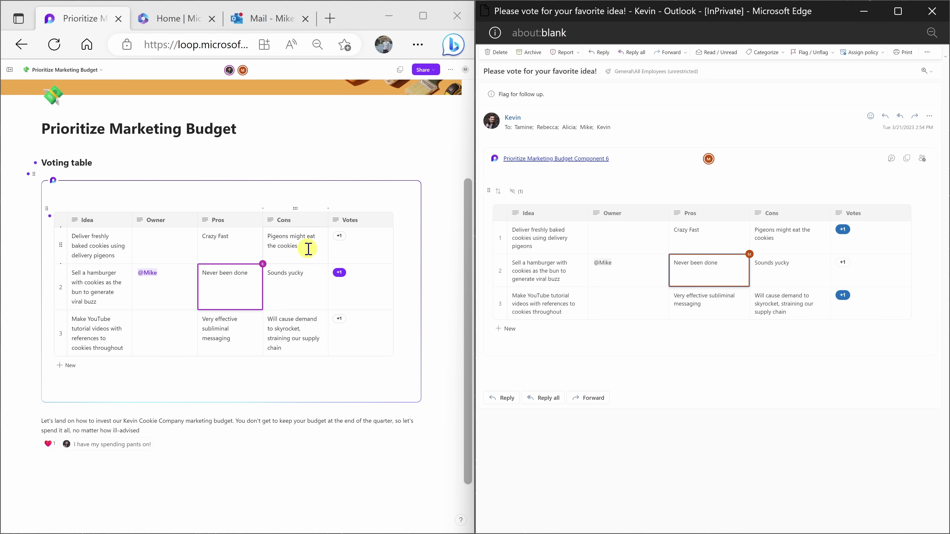
click(713, 262)
text(and should never be done)
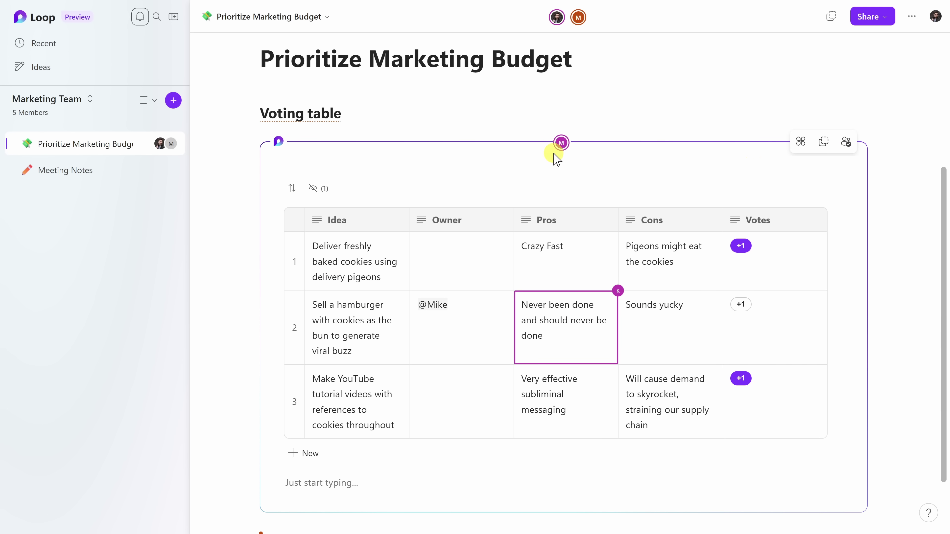
click(846, 142)
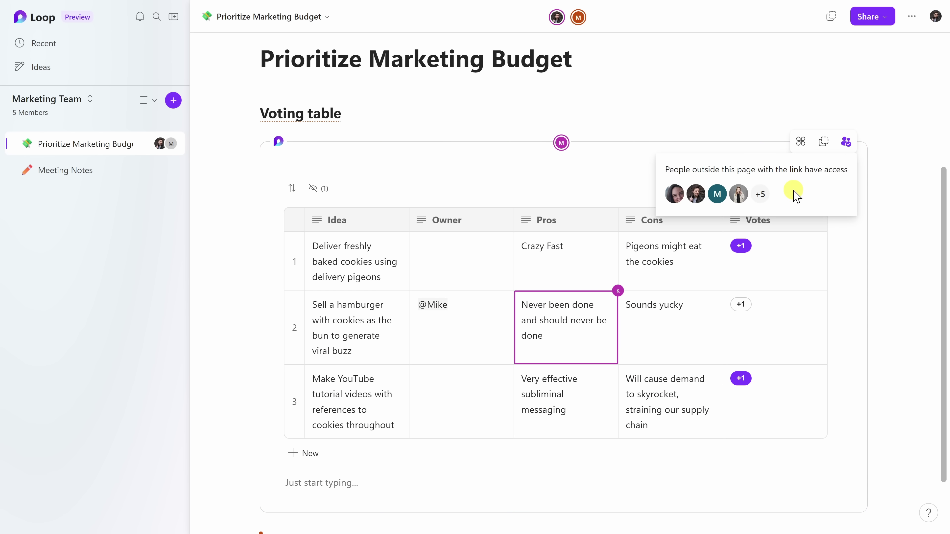
click(617, 175)
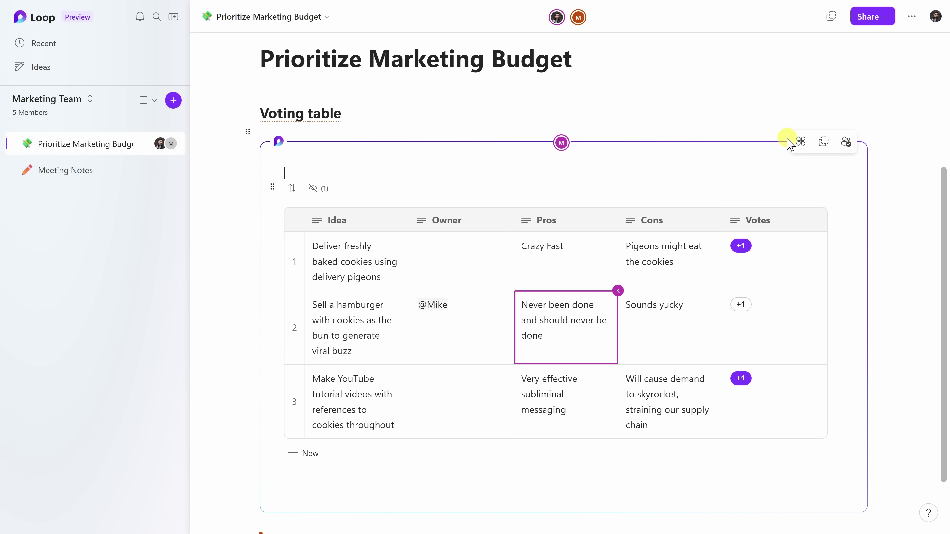
click(913, 19)
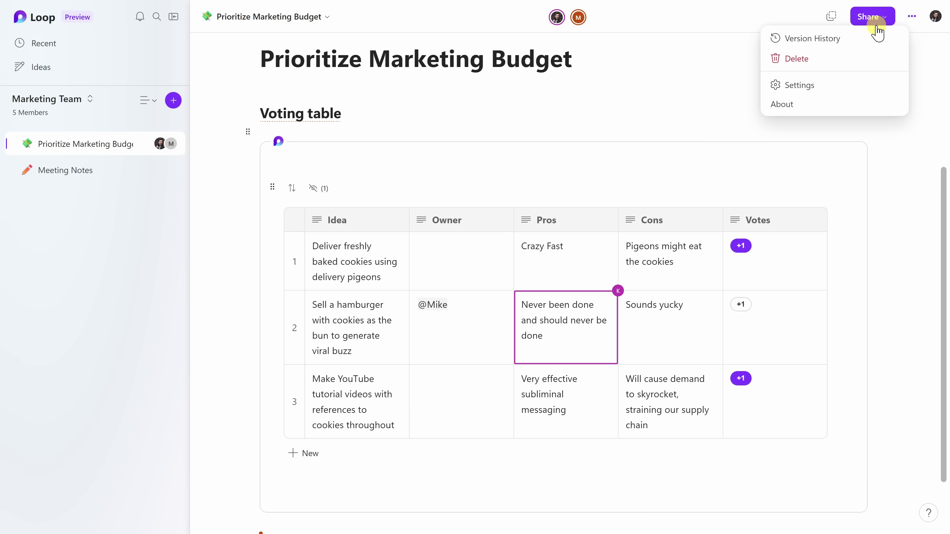
click(832, 36)
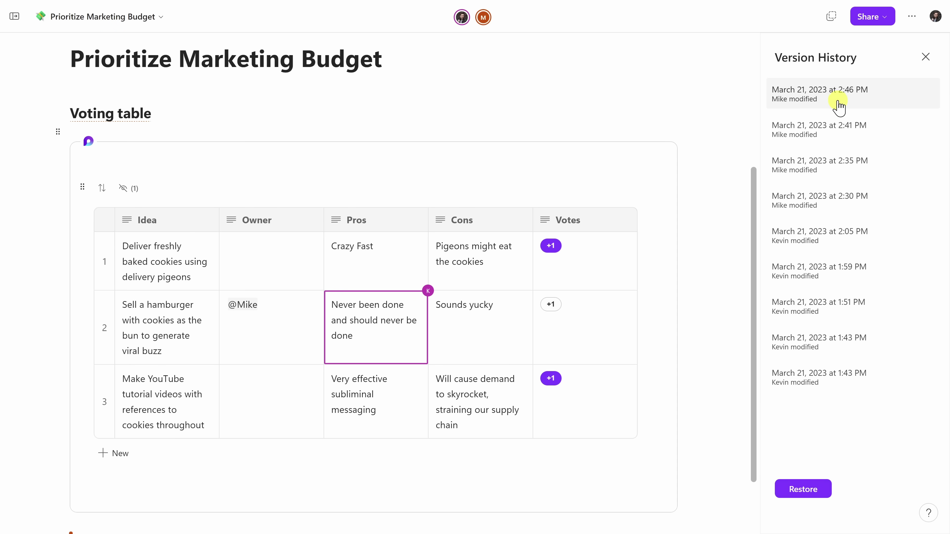
click(925, 57)
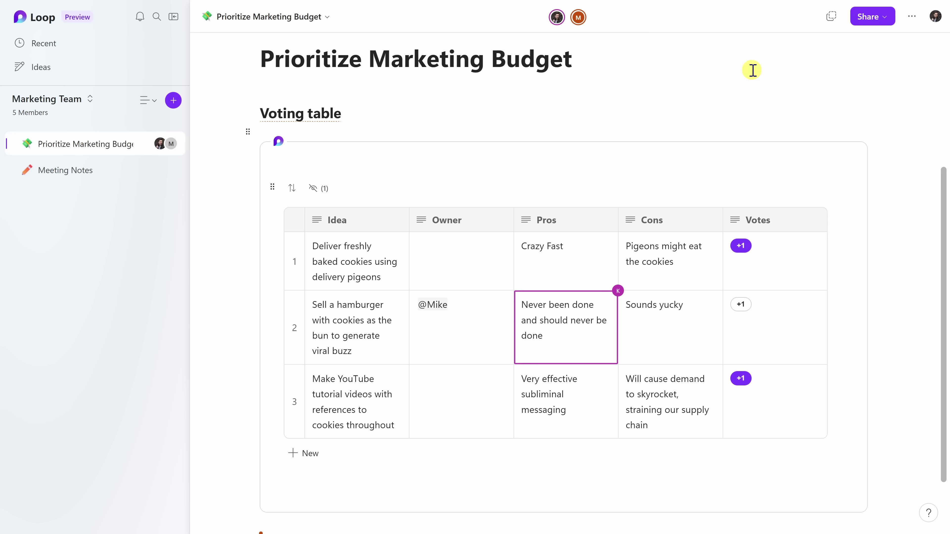
click(140, 20)
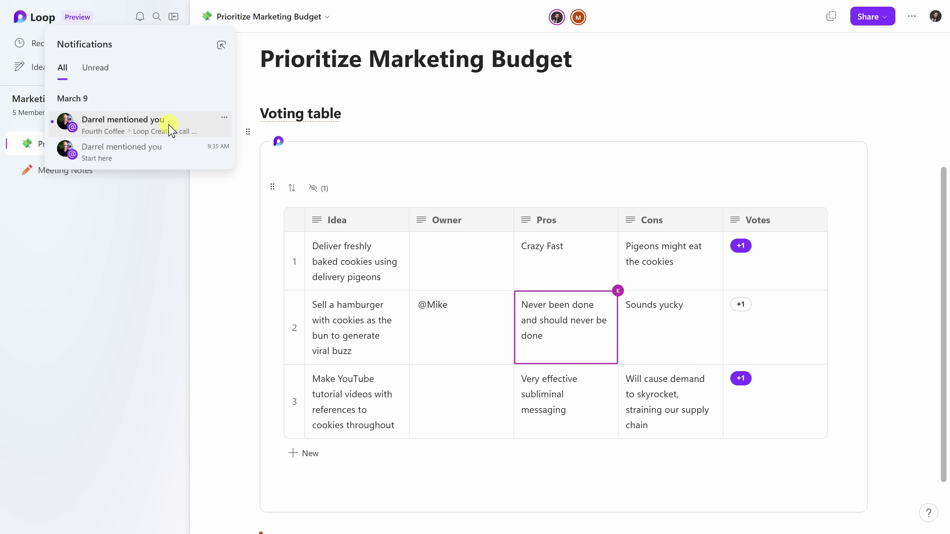
click(265, 87)
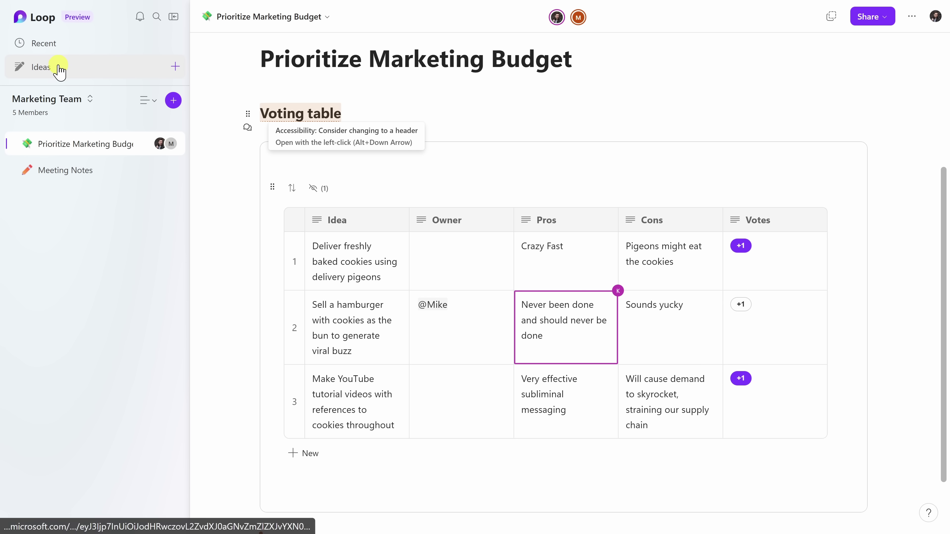
click(176, 67)
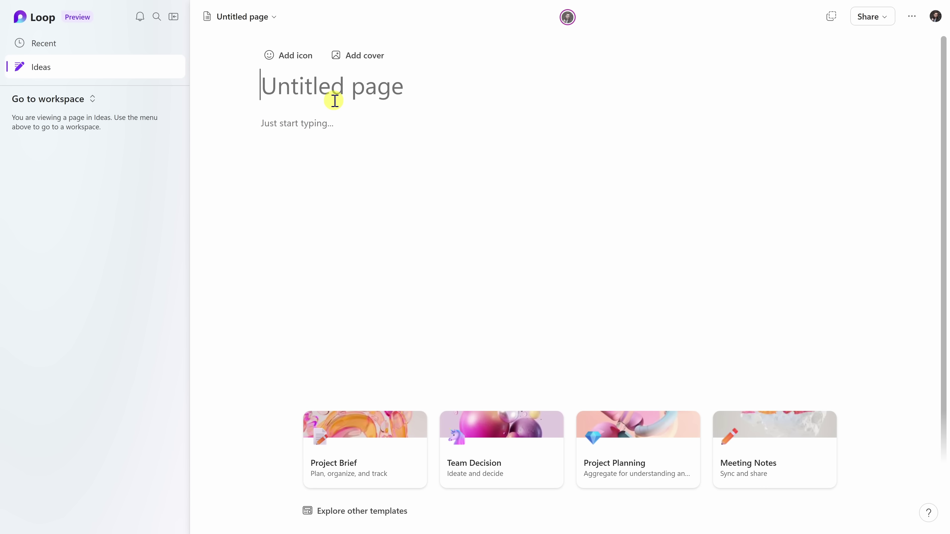
Paste 'Cookies sales due to YouTube videos' as the new Ideas page's title.
key(ctrl+v)
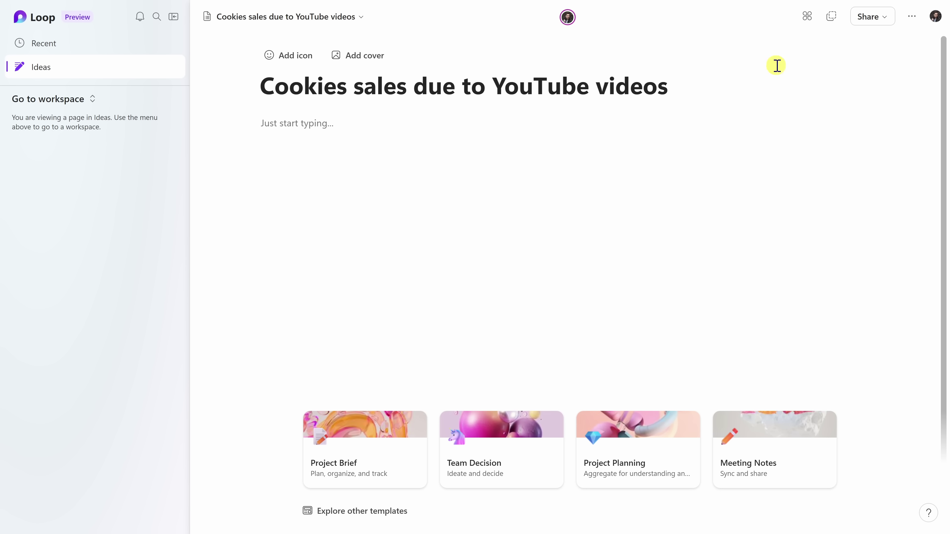
Check which locations the new page is shared in.
click(807, 18)
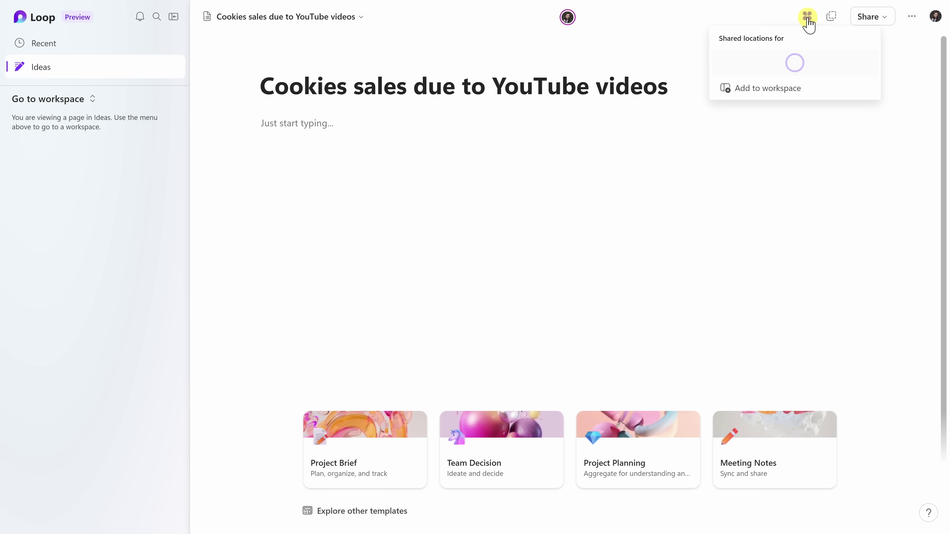